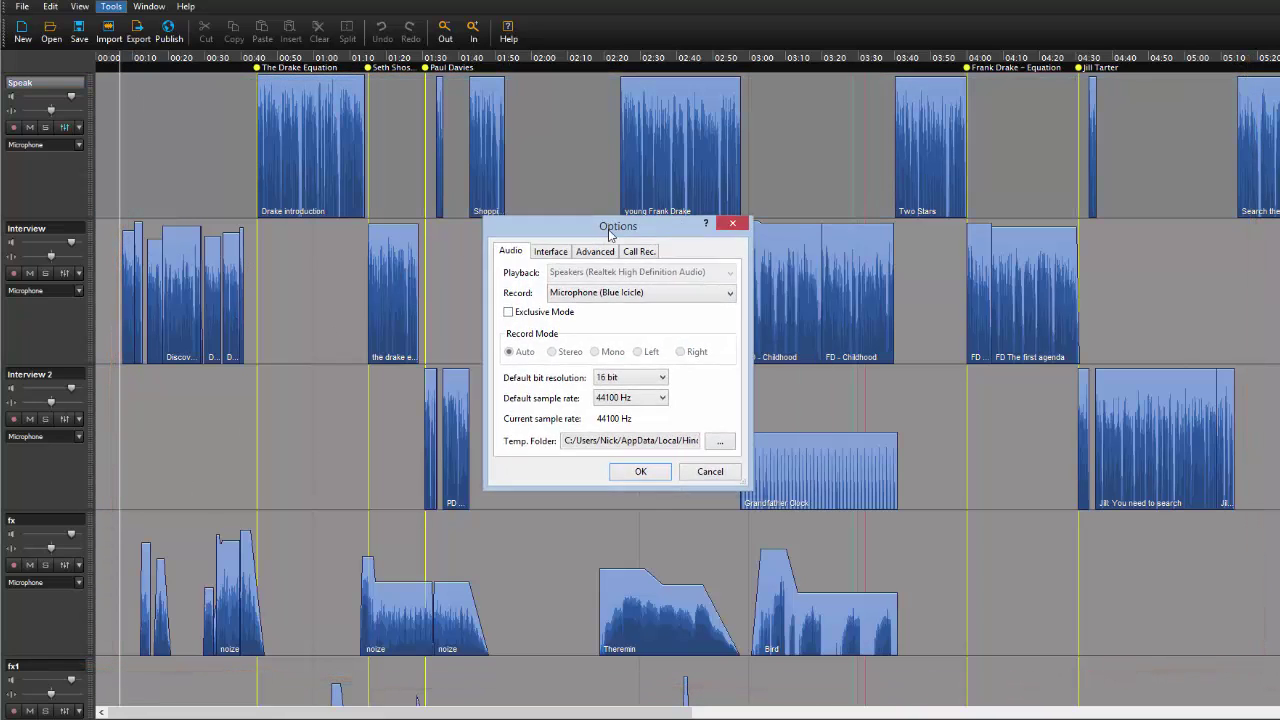
Try the US Mode station profile, switch back to EU Mode, and close without keeping changes.
left_click(608, 254)
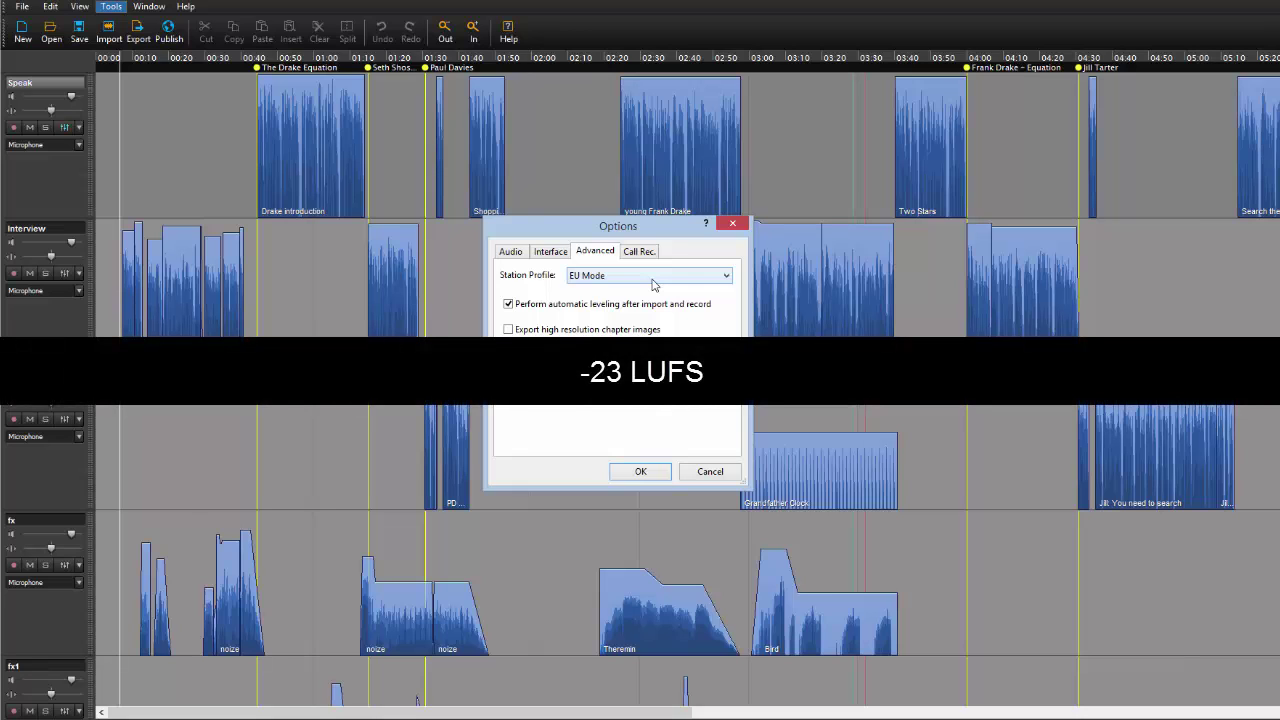
left_click(652, 284)
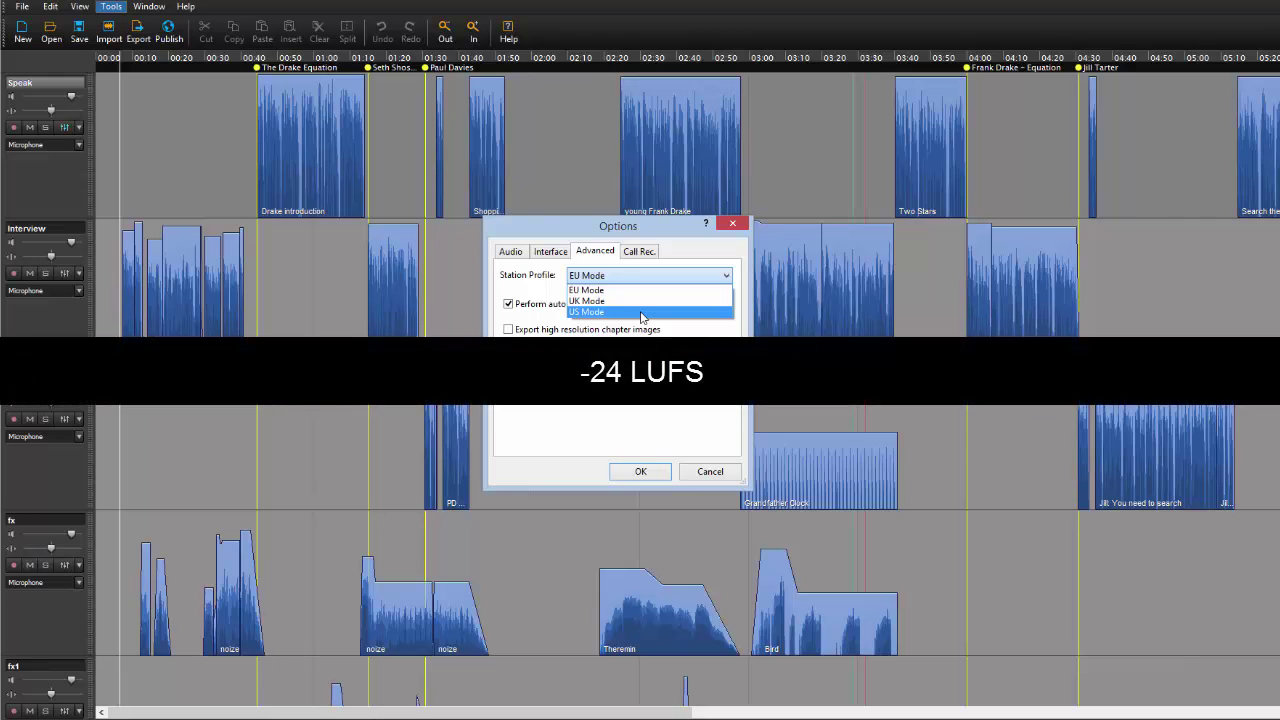
left_click(641, 312)
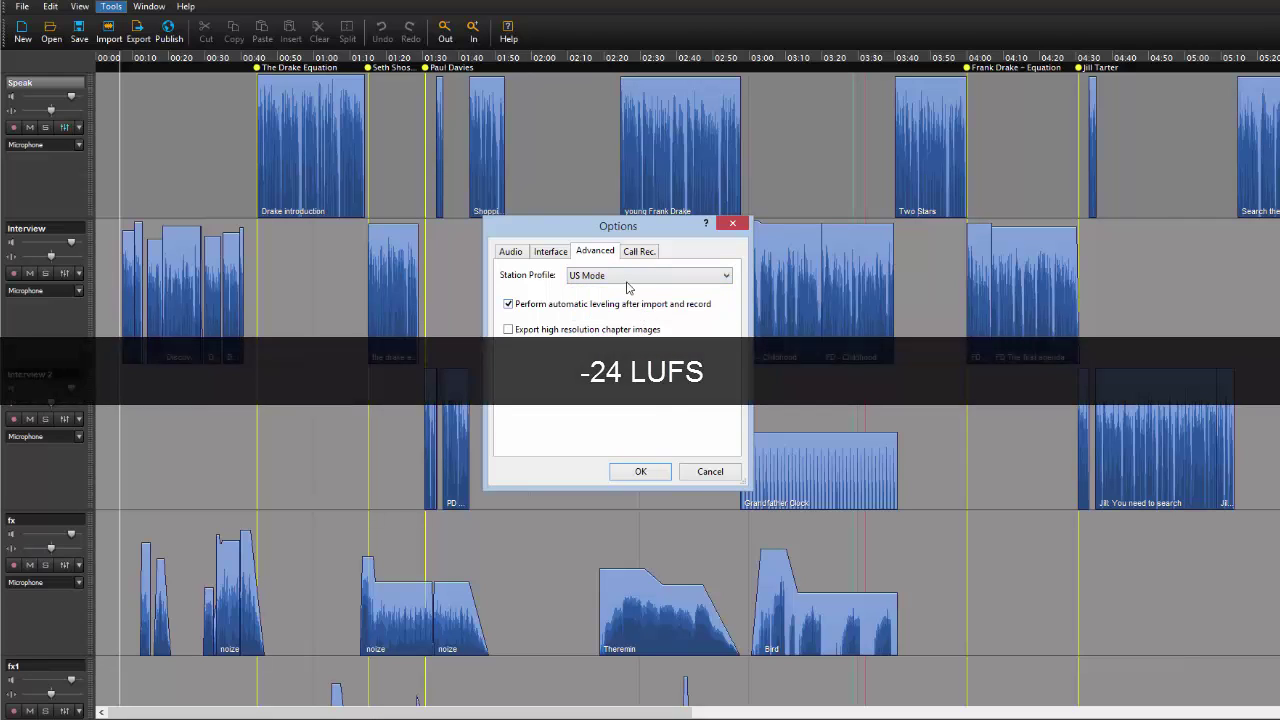
left_click(629, 278)
left_click(620, 287)
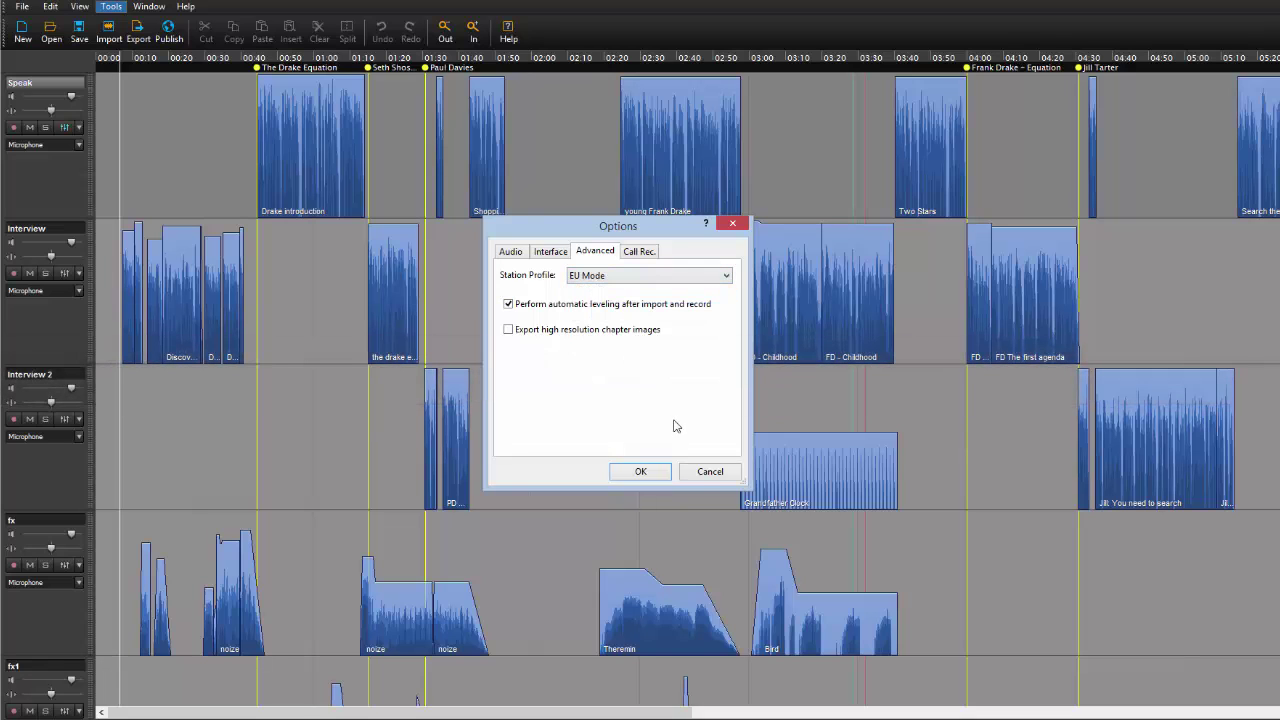
left_click(710, 472)
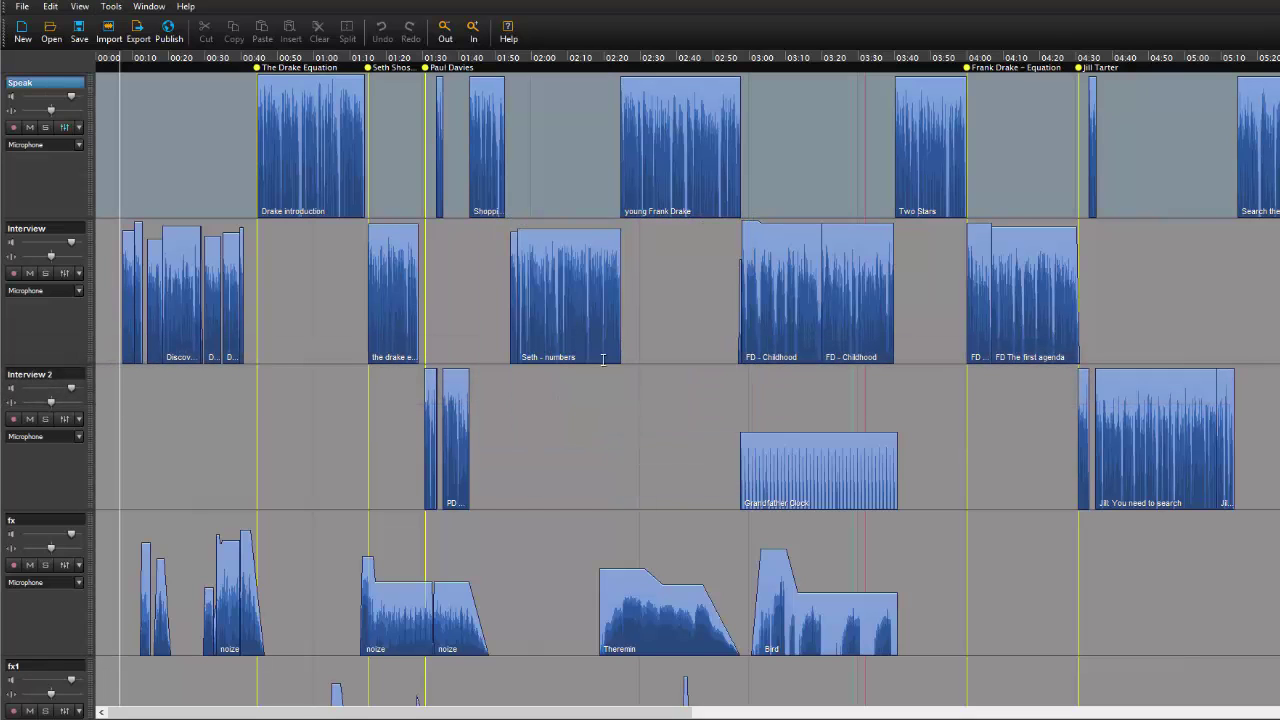
Select the Interview track and export 'Drake Equation - Aliens.wav' as Wave with Stereo encoding.
left_click(477, 264)
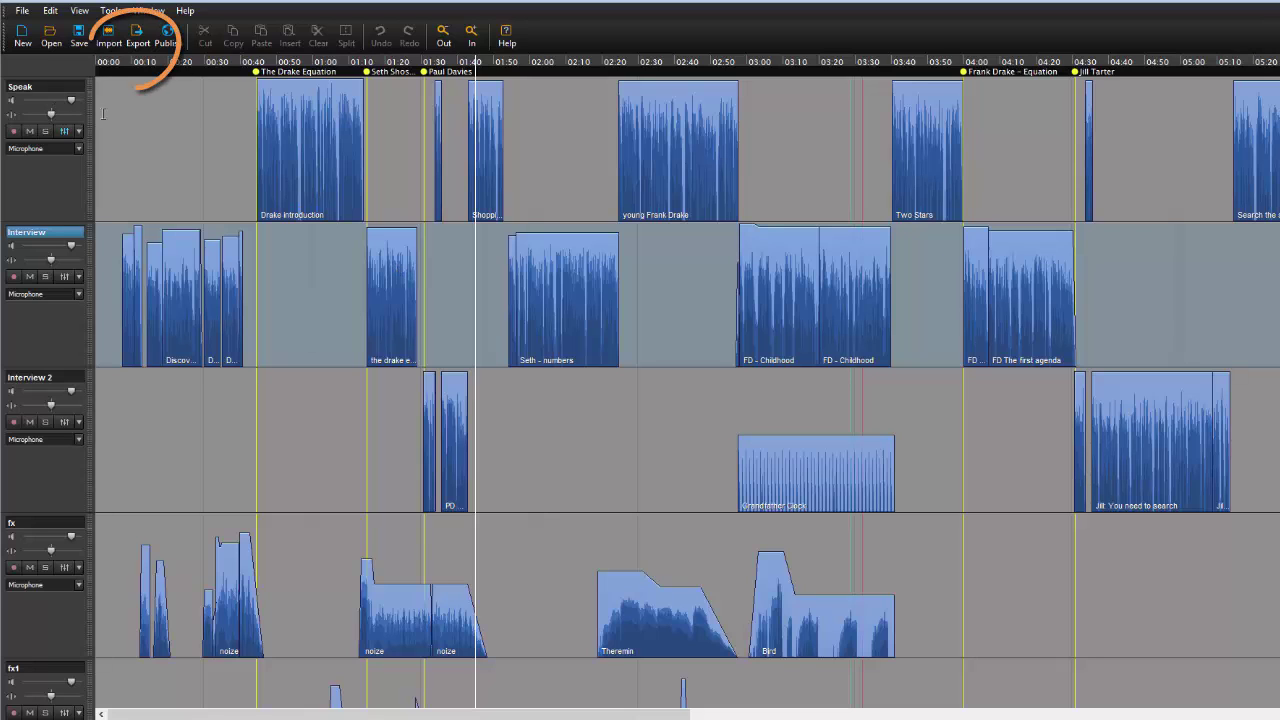
left_click(138, 38)
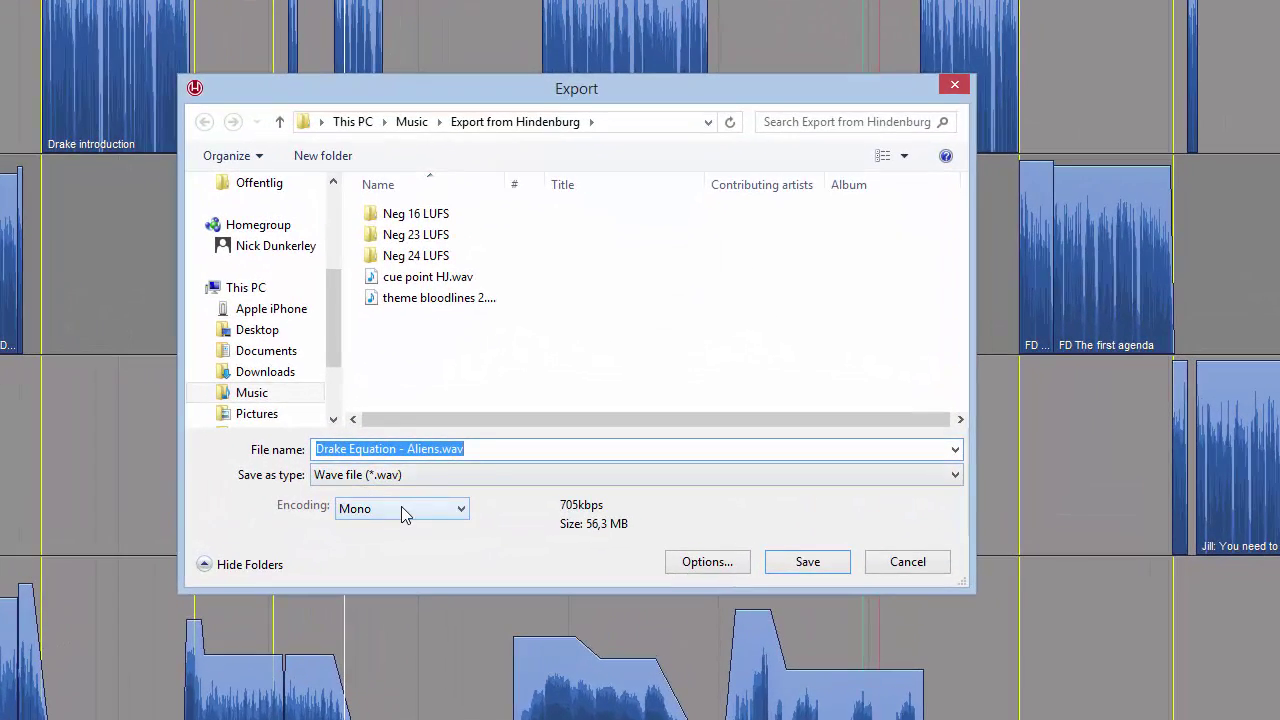
left_click(405, 506)
left_click(393, 528)
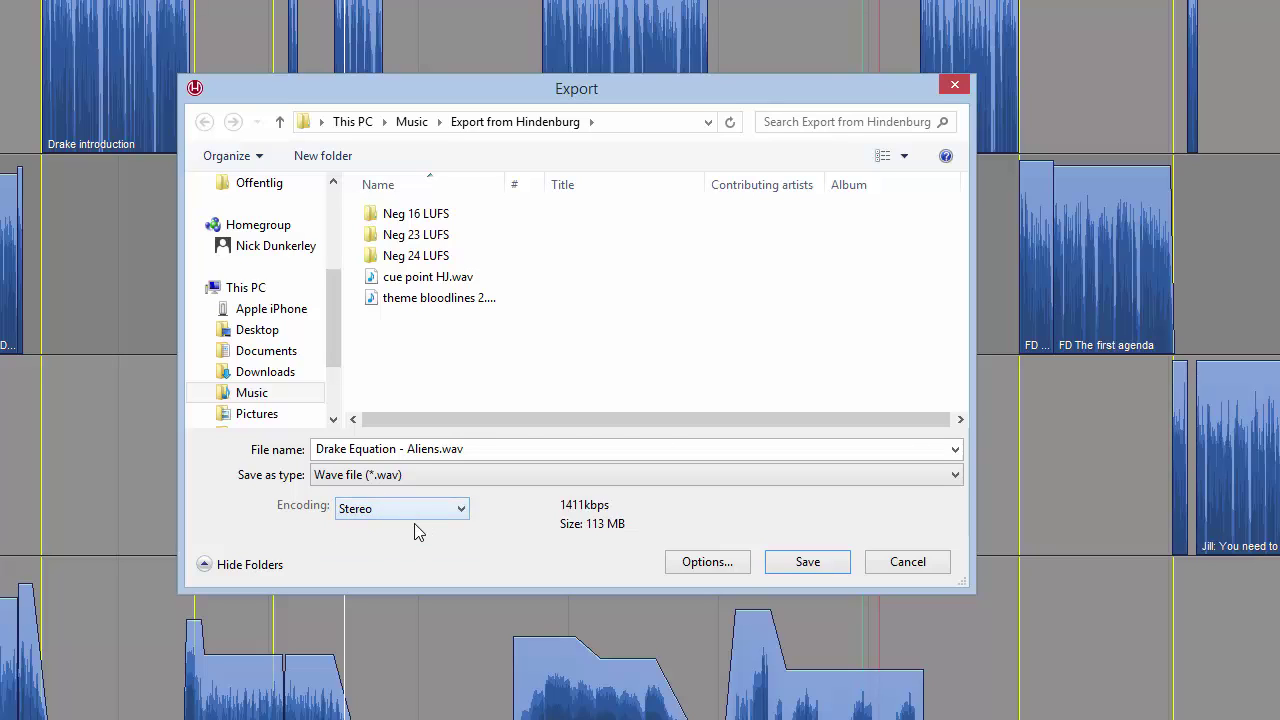
Add a 'Neg 24' encoding preset targeting -24 LUFS loudness, saved as a configuration.
left_click(712, 563)
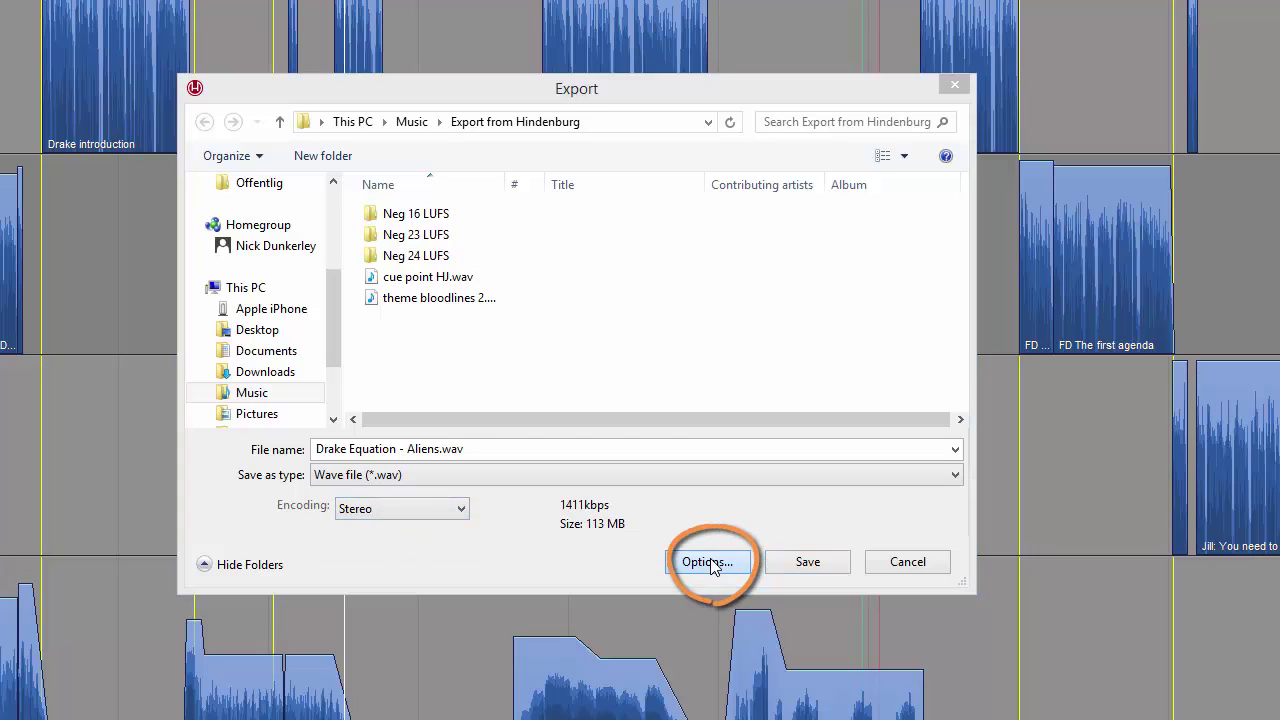
left_click(745, 273)
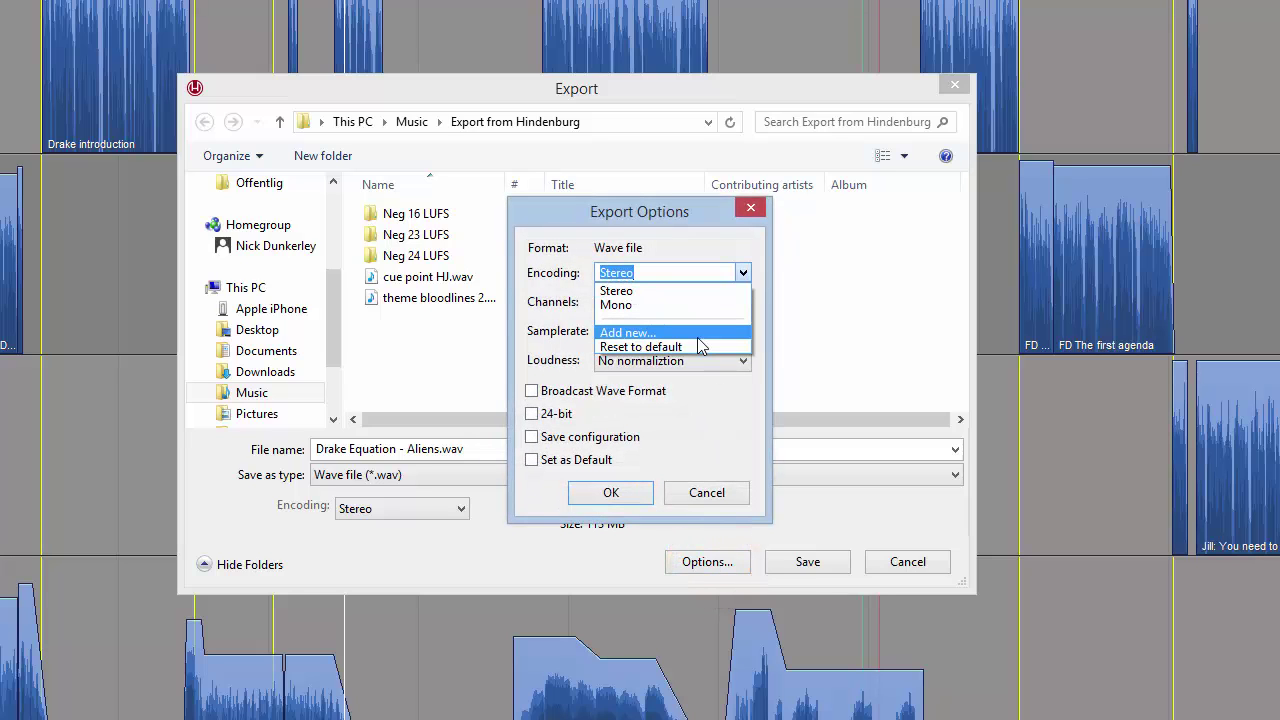
left_click(697, 337)
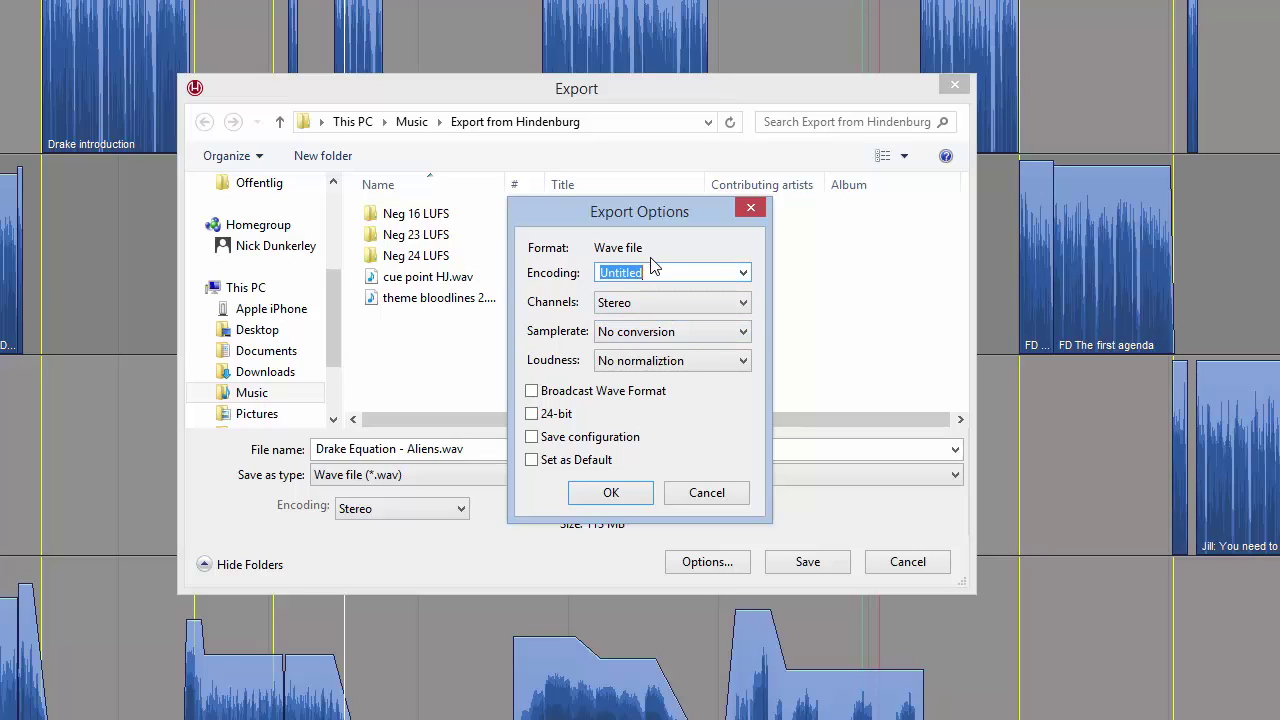
type("Neg 24 LUFS")
left_click(663, 366)
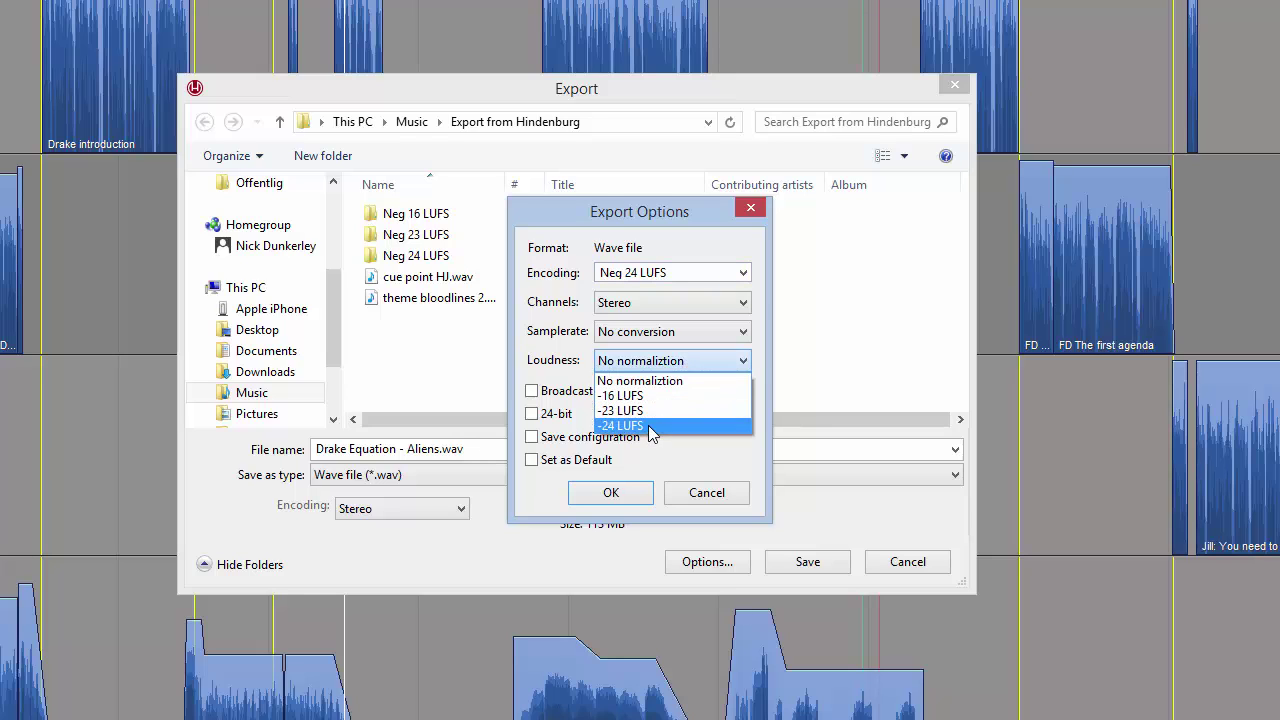
left_click(648, 425)
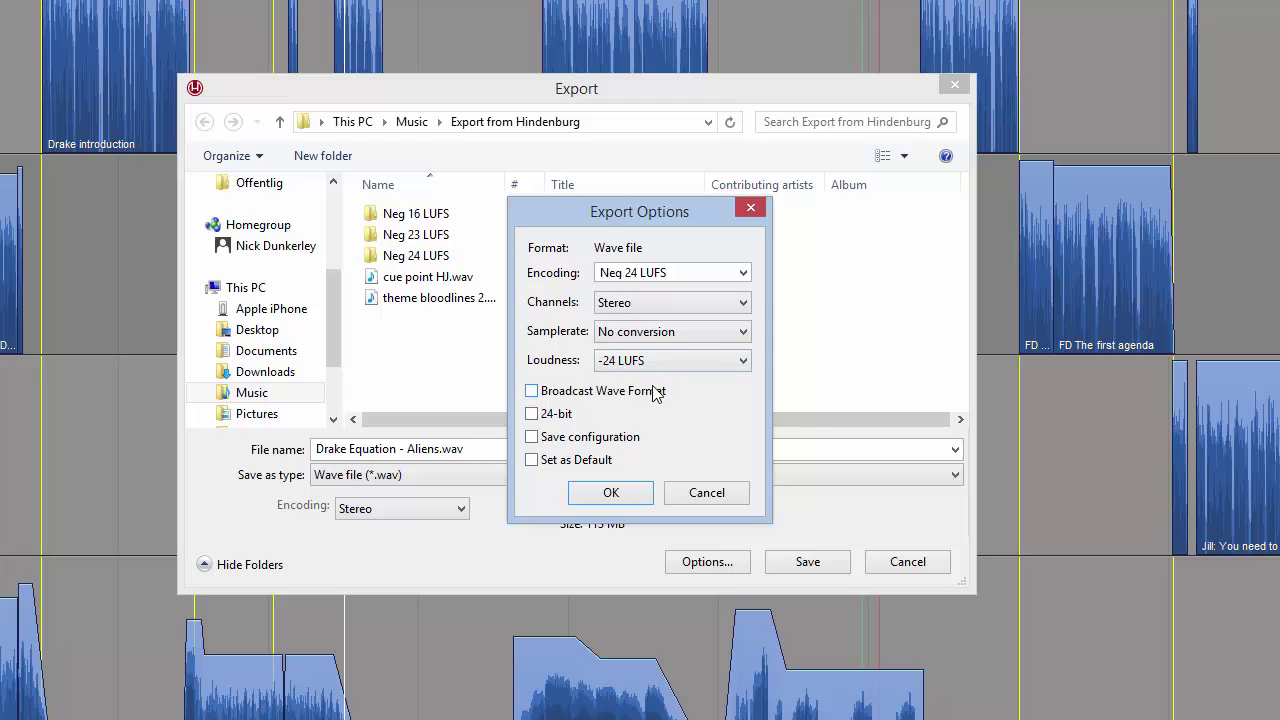
left_click(532, 437)
left_click(612, 493)
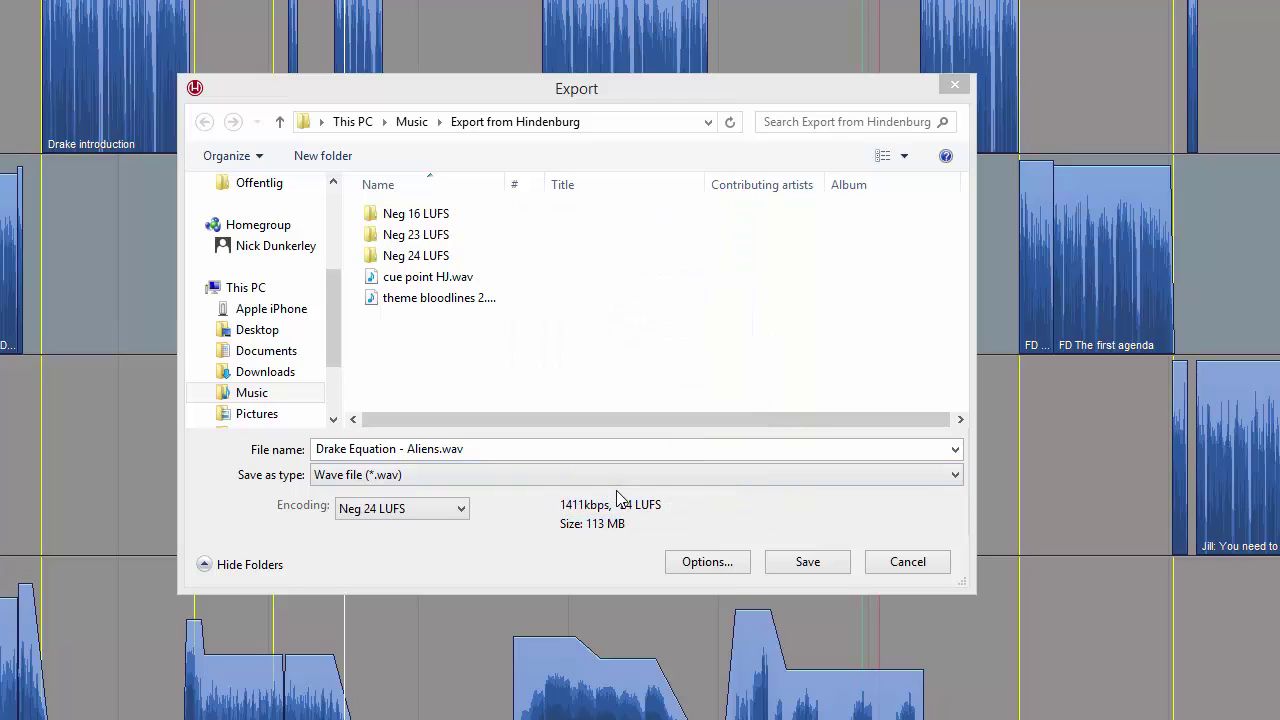
Keep Neg 24 LUFS as the encoding, then start a new preset named 'Neg 16 LUFS'.
left_click(455, 511)
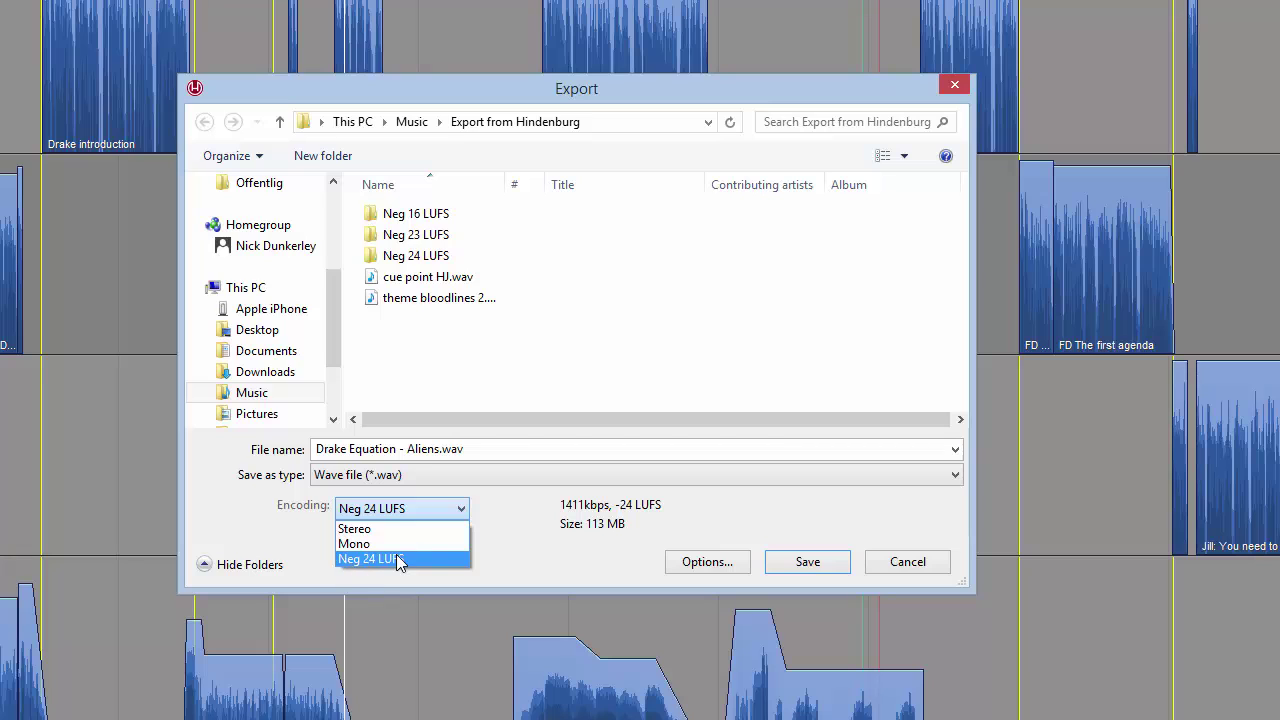
left_click(525, 557)
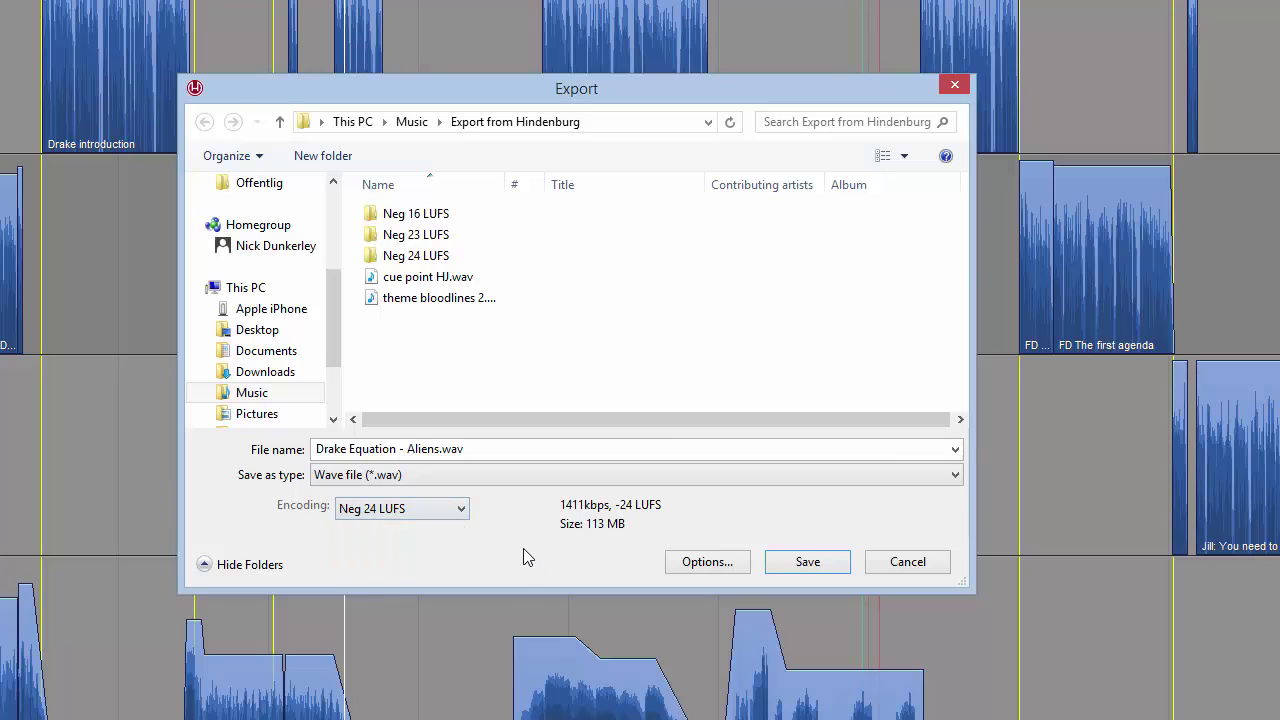
left_click(697, 562)
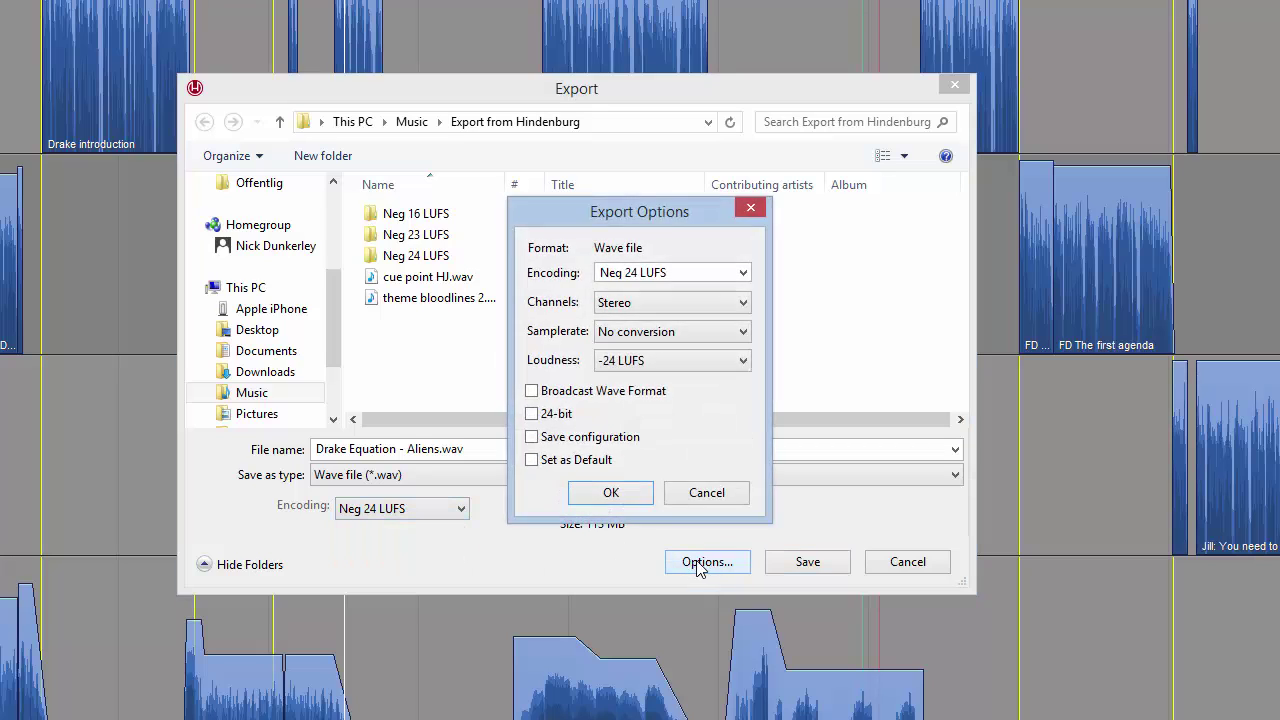
left_click(743, 273)
left_click(662, 347)
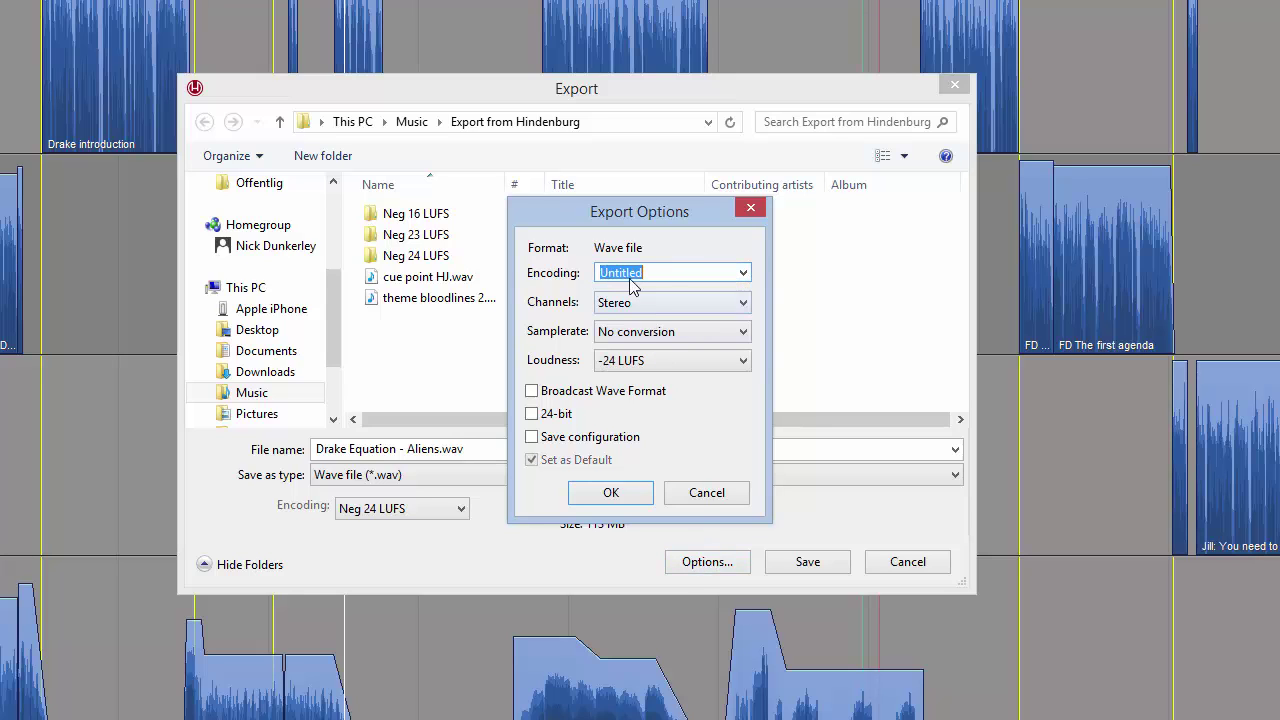
type("Neg ")
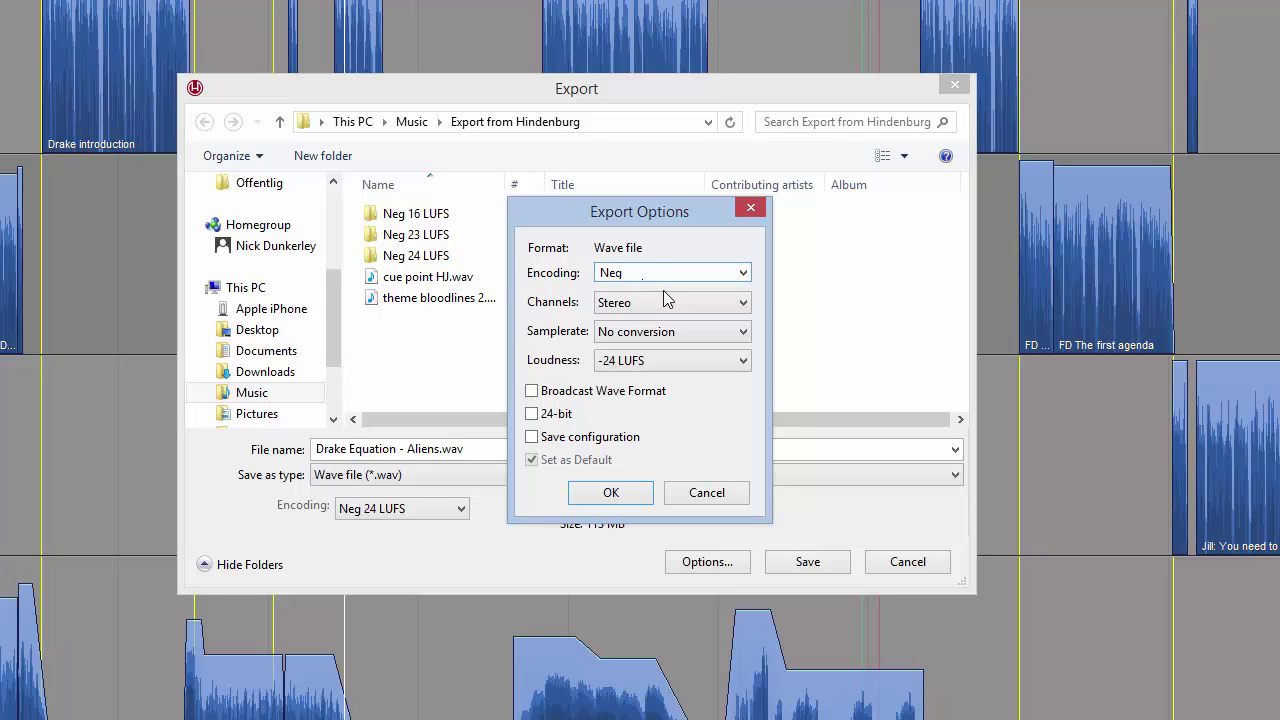
type("16 LUFS")
Give the Neg 16 LUFS preset a -16 LUFS loudness target, confirm it, and review the preset list.
left_click(670, 331)
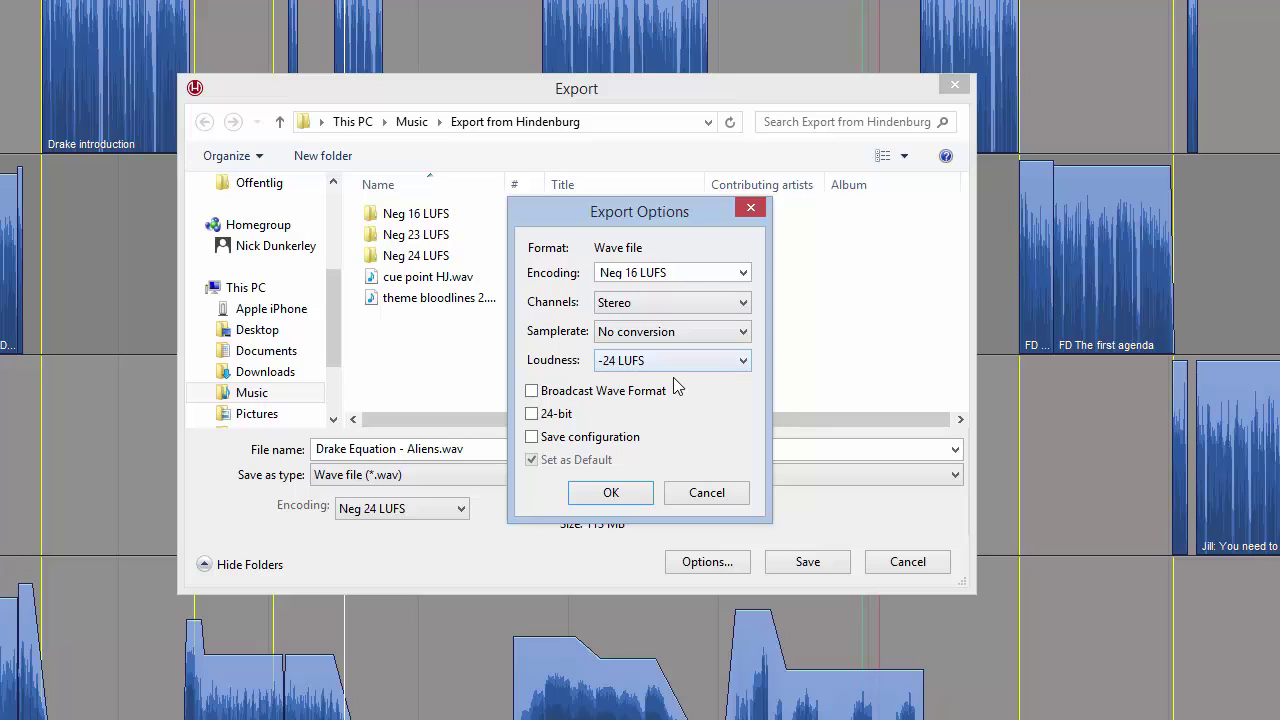
left_click(674, 362)
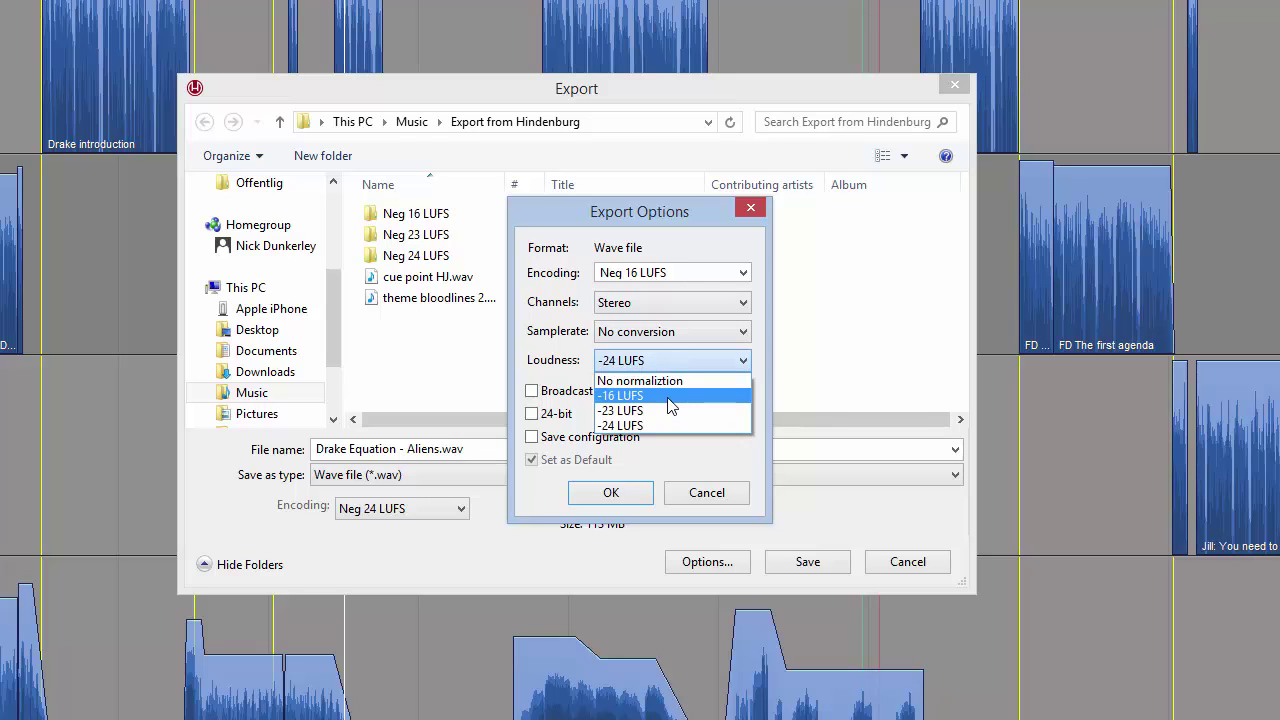
left_click(670, 396)
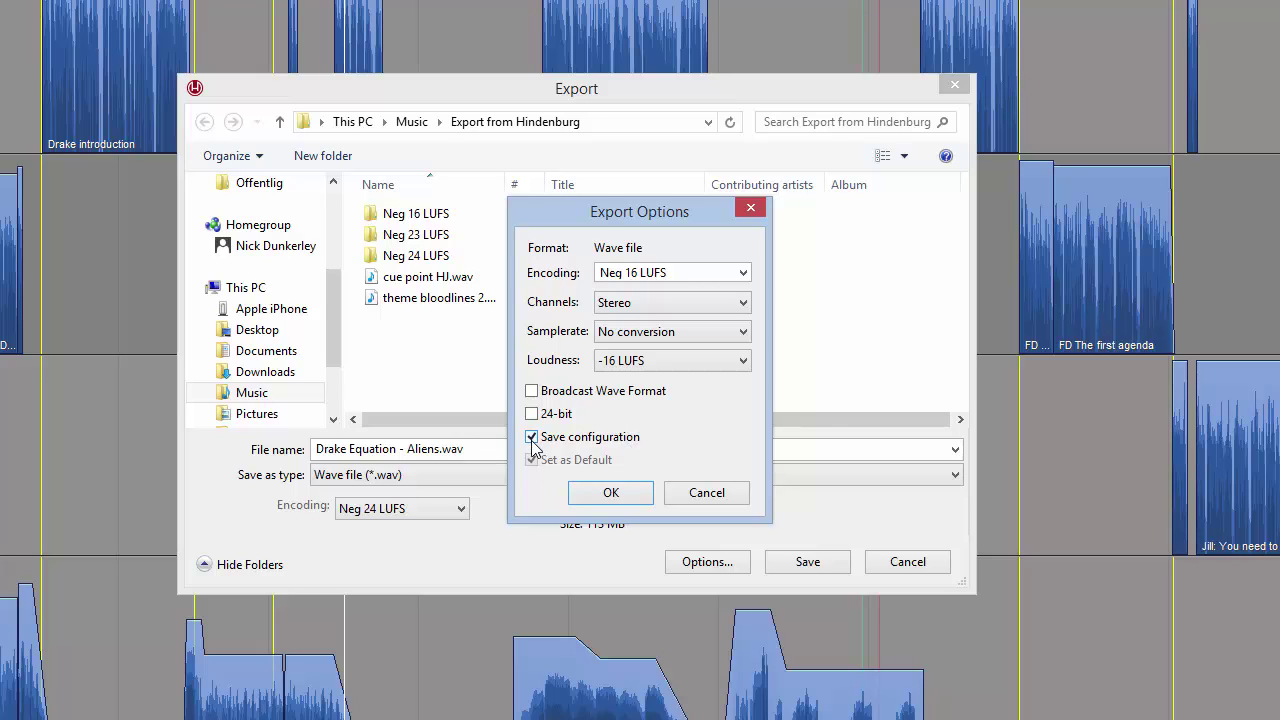
left_click(620, 492)
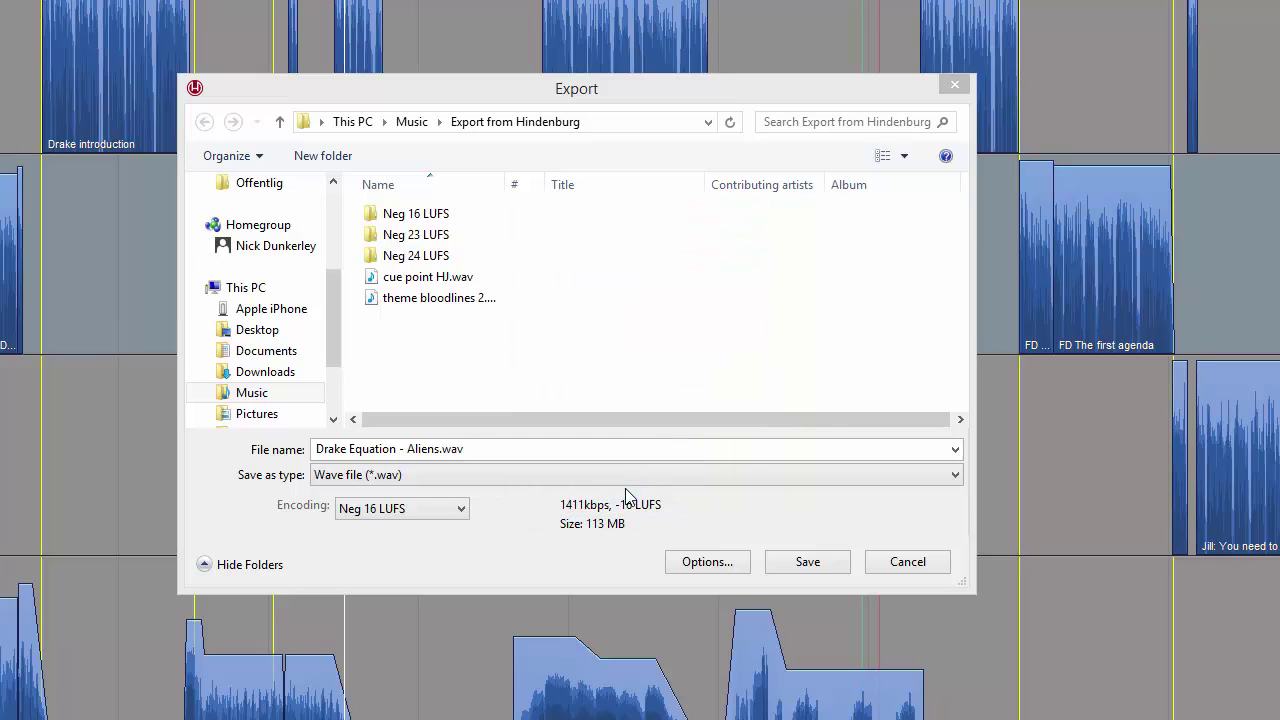
left_click(457, 511)
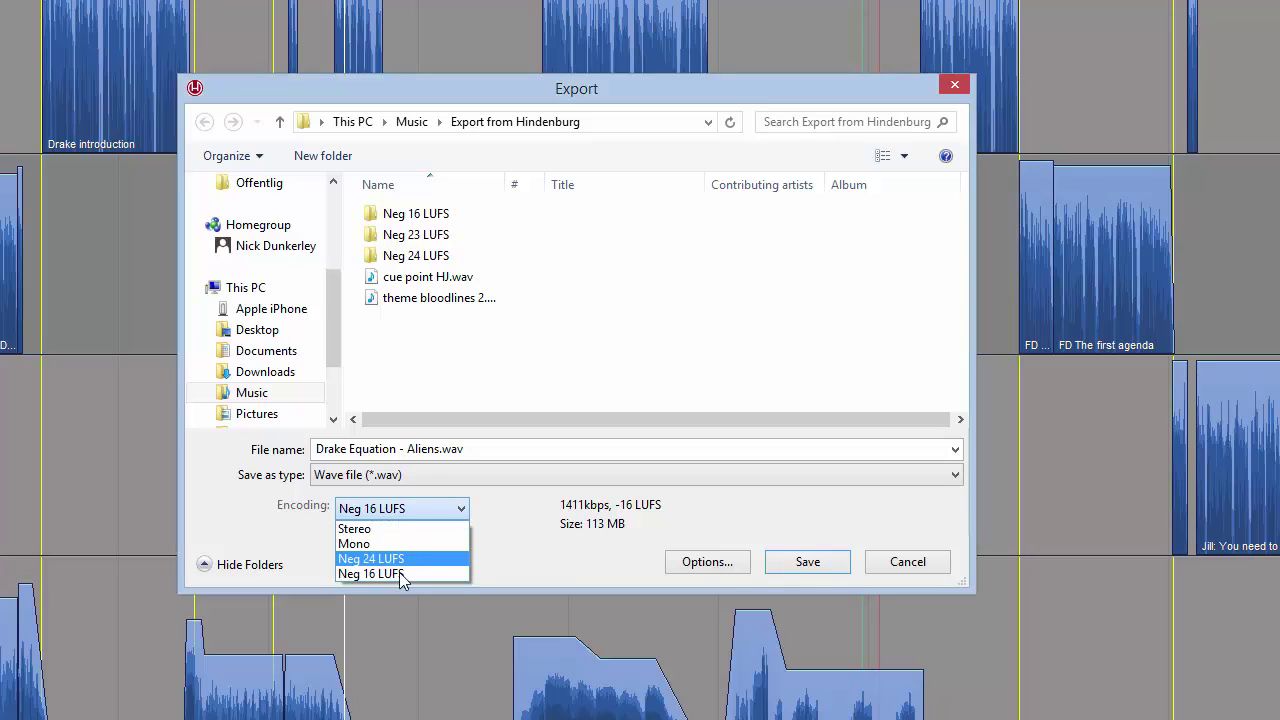
Add a 'Neg 23 LUFS' encoding preset targeting -23 LUFS, saved as a configuration.
left_click(710, 566)
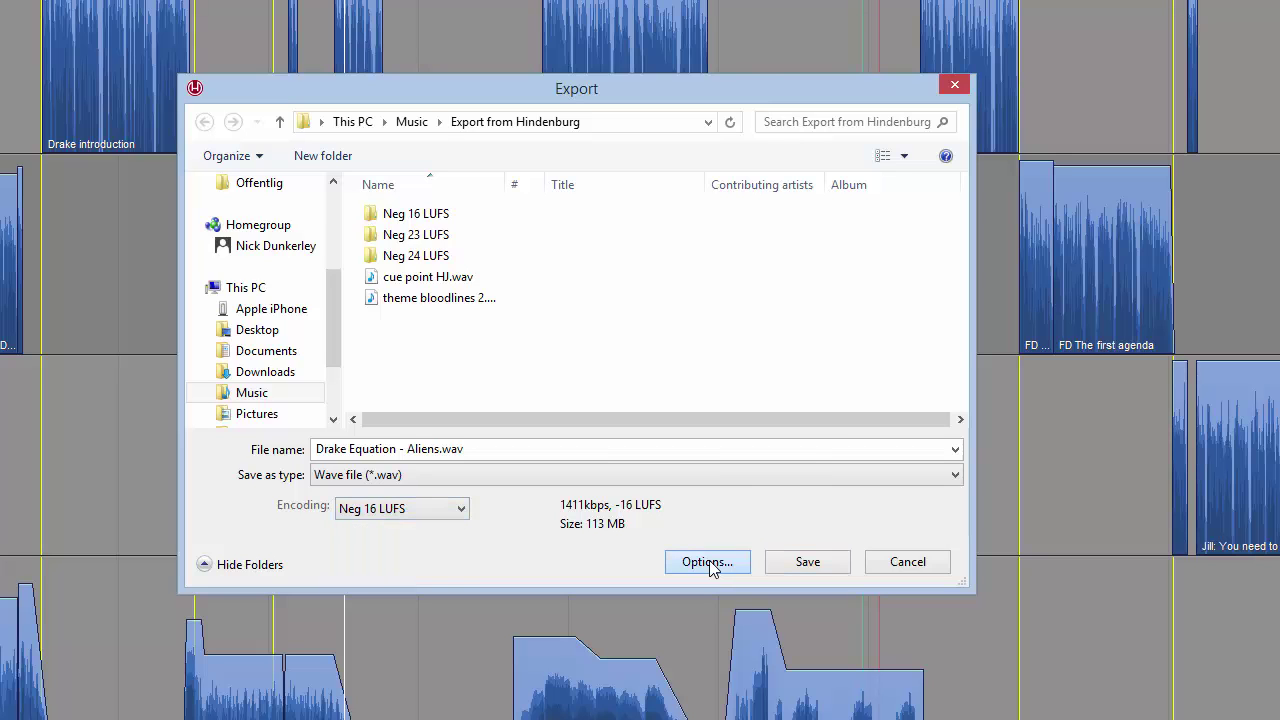
left_click(744, 274)
left_click(668, 362)
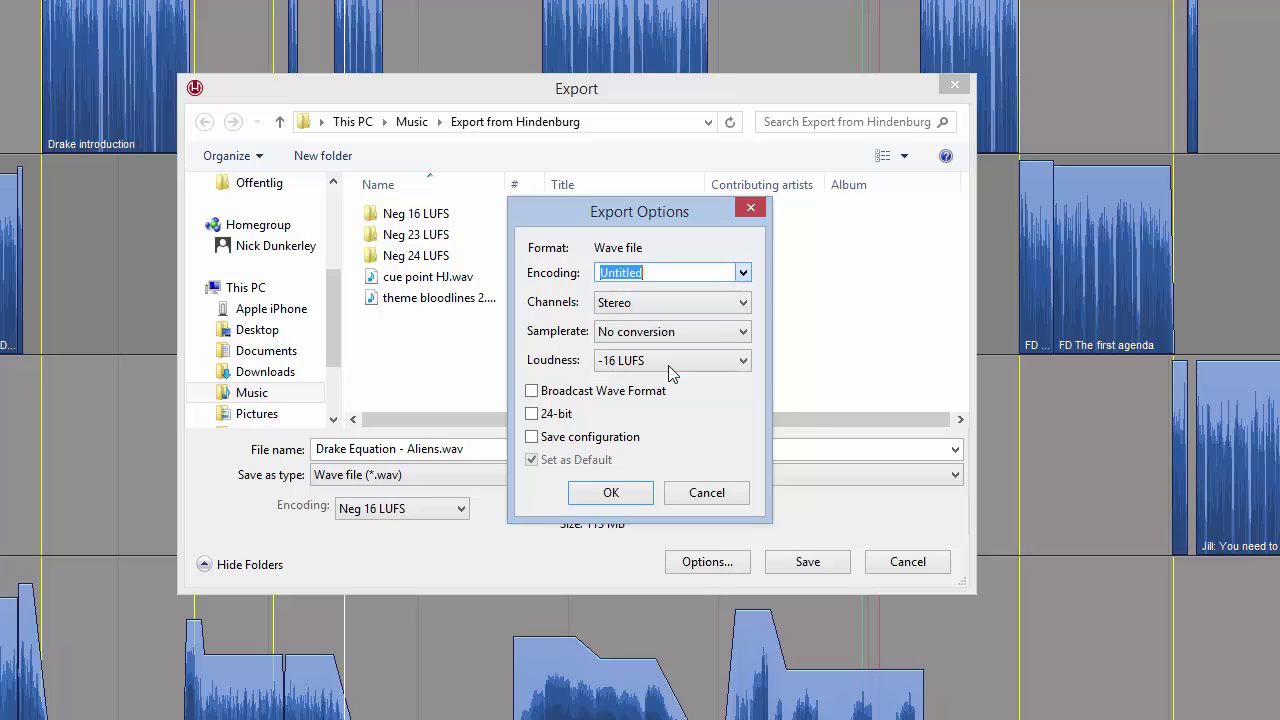
type("Neg 23 LUFS")
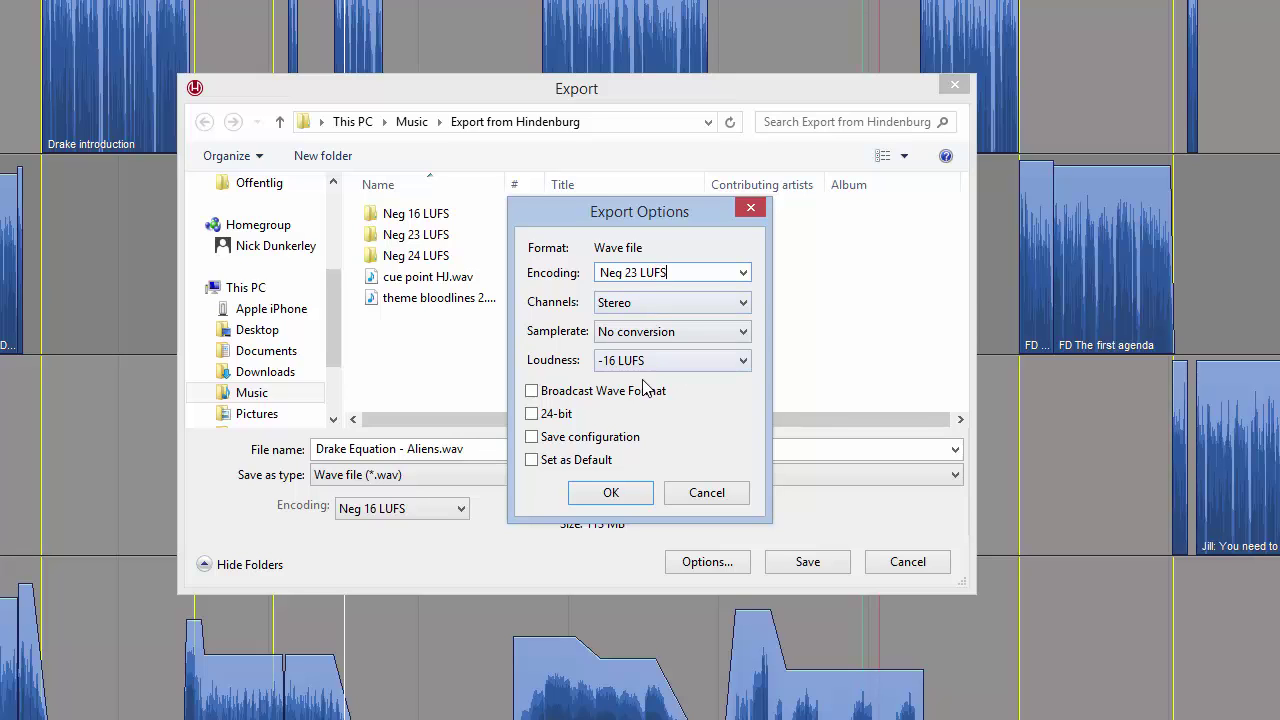
left_click(658, 365)
left_click(645, 396)
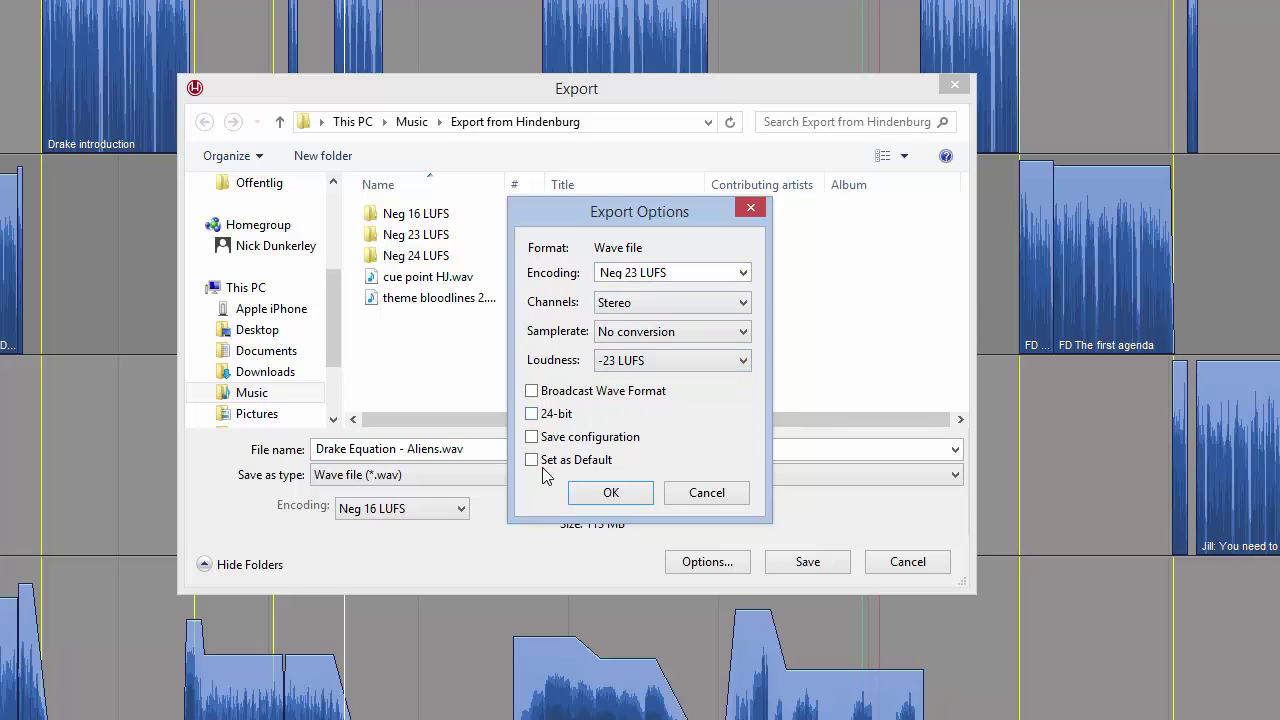
left_click(532, 437)
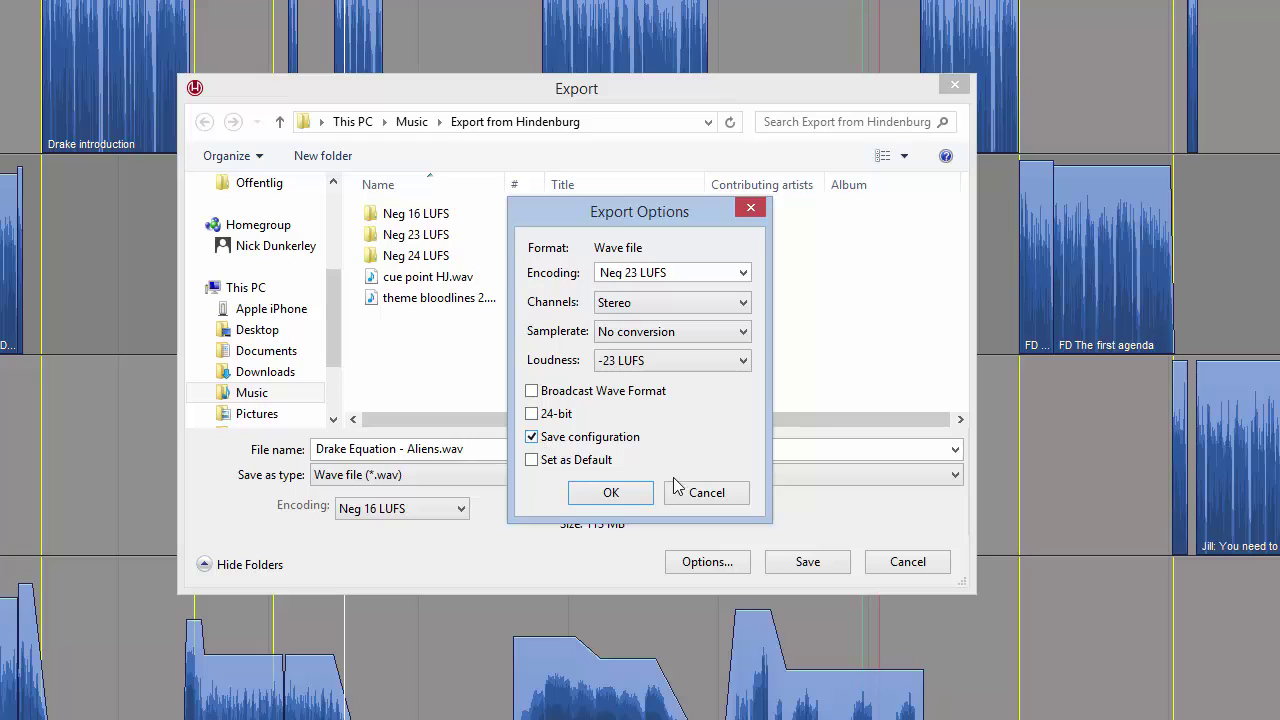
left_click(612, 492)
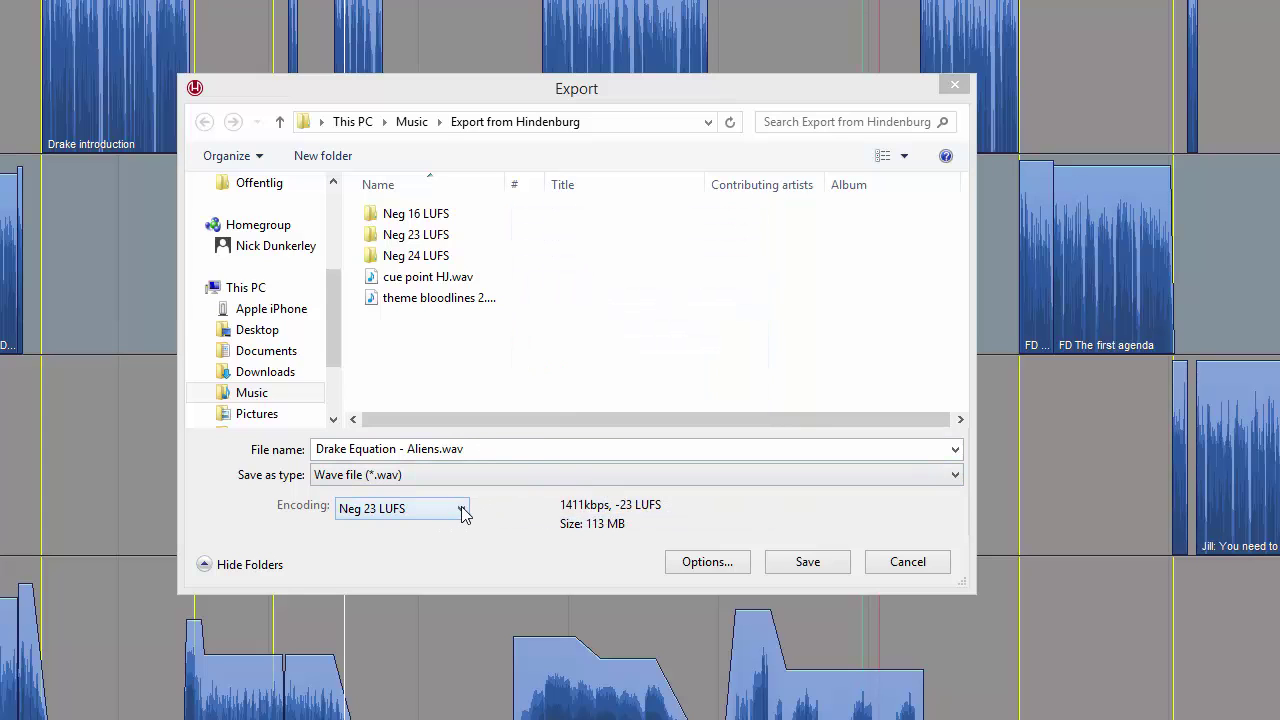
Export 'Drake Equation - Aliens.wav' with the Neg 24 LUFS preset into the Neg 24 LUFS folder.
left_click(462, 511)
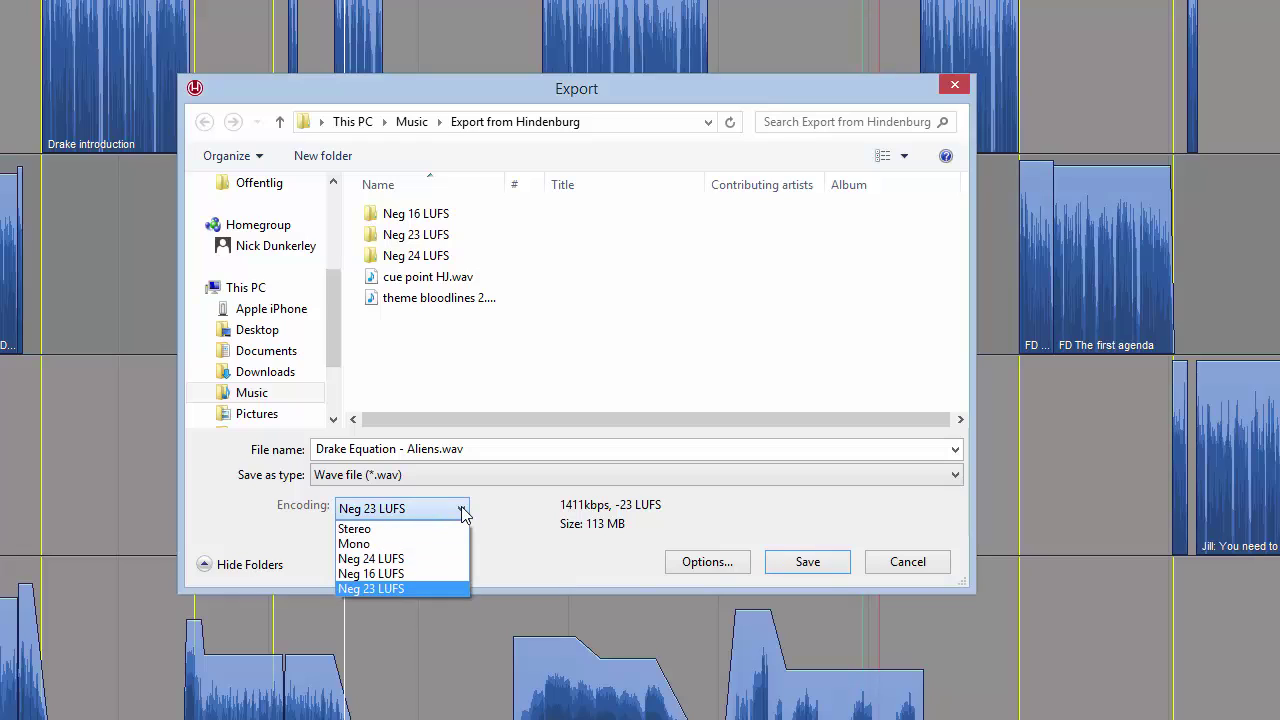
left_click(386, 560)
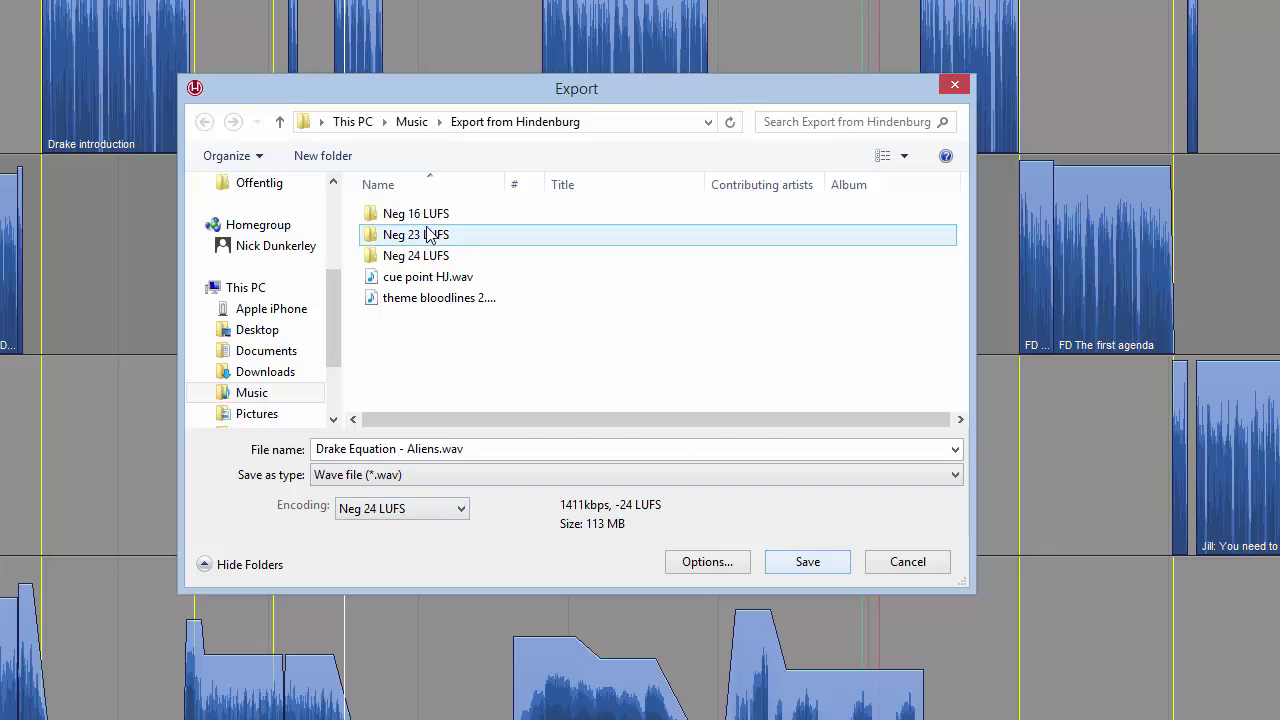
double_click(430, 258)
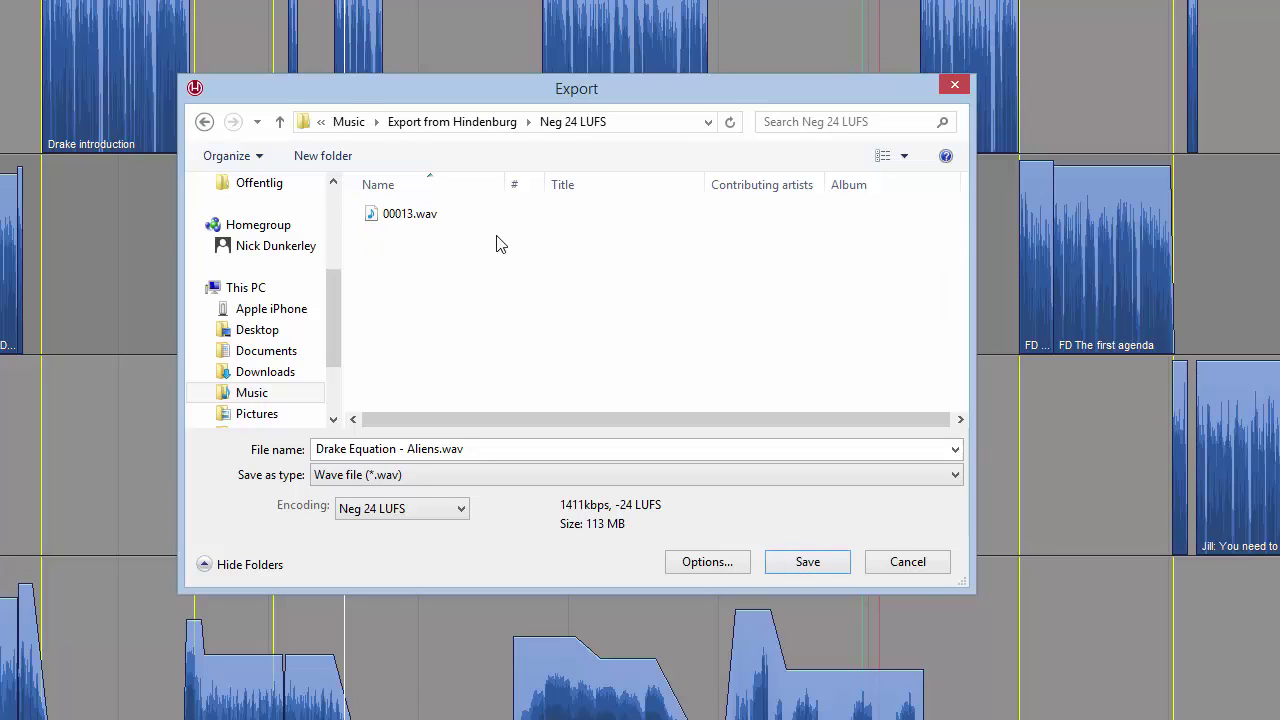
left_click(815, 565)
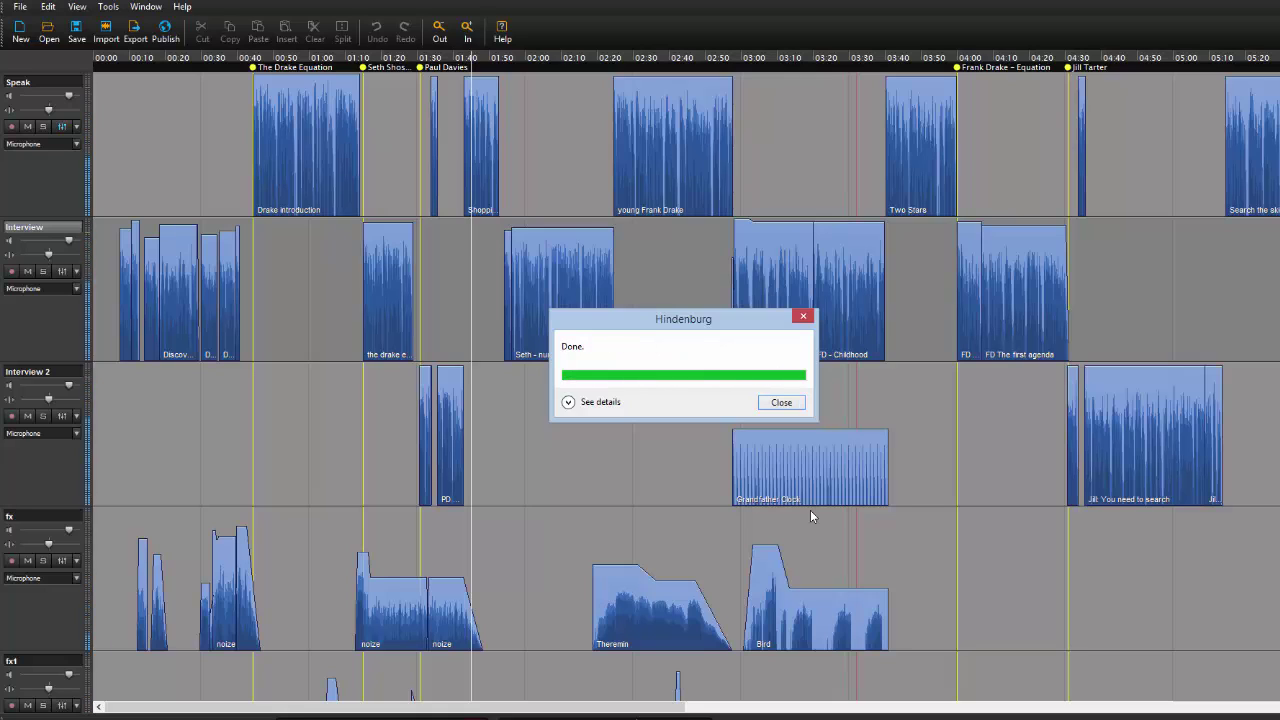
Dismiss the finished-export notice and place the playhead in the Interview track.
left_click(781, 403)
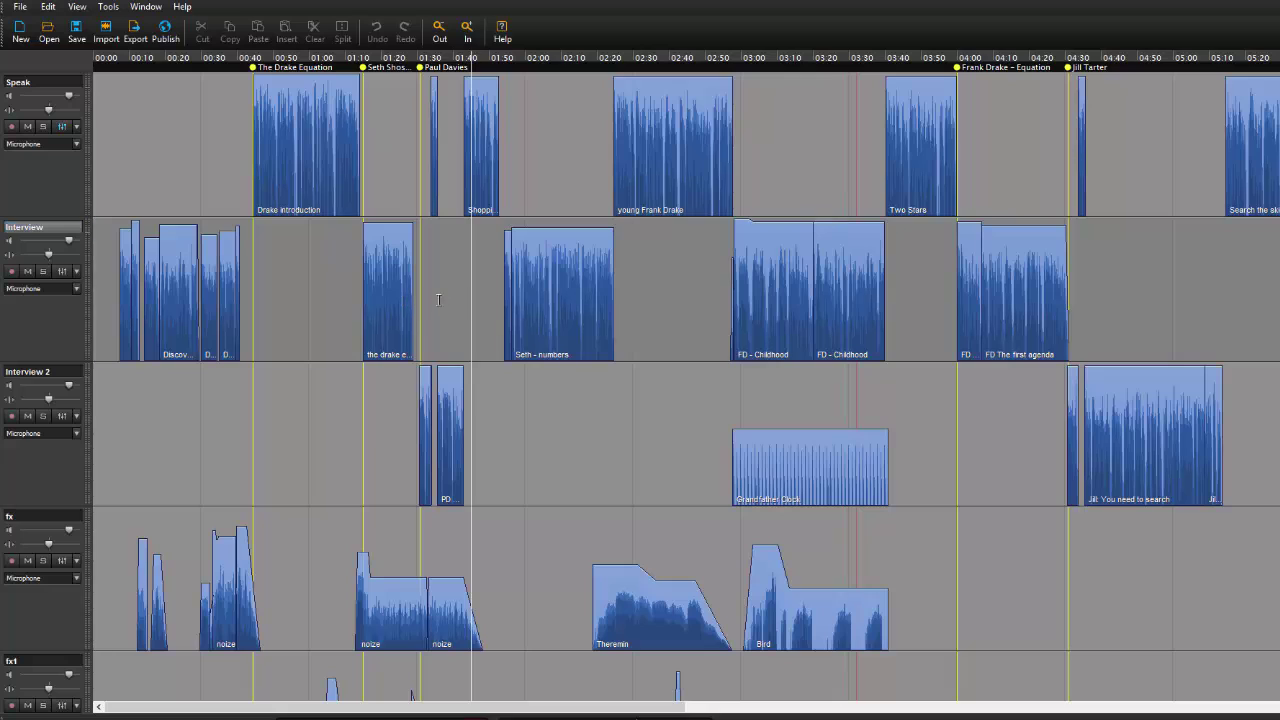
left_click(439, 300)
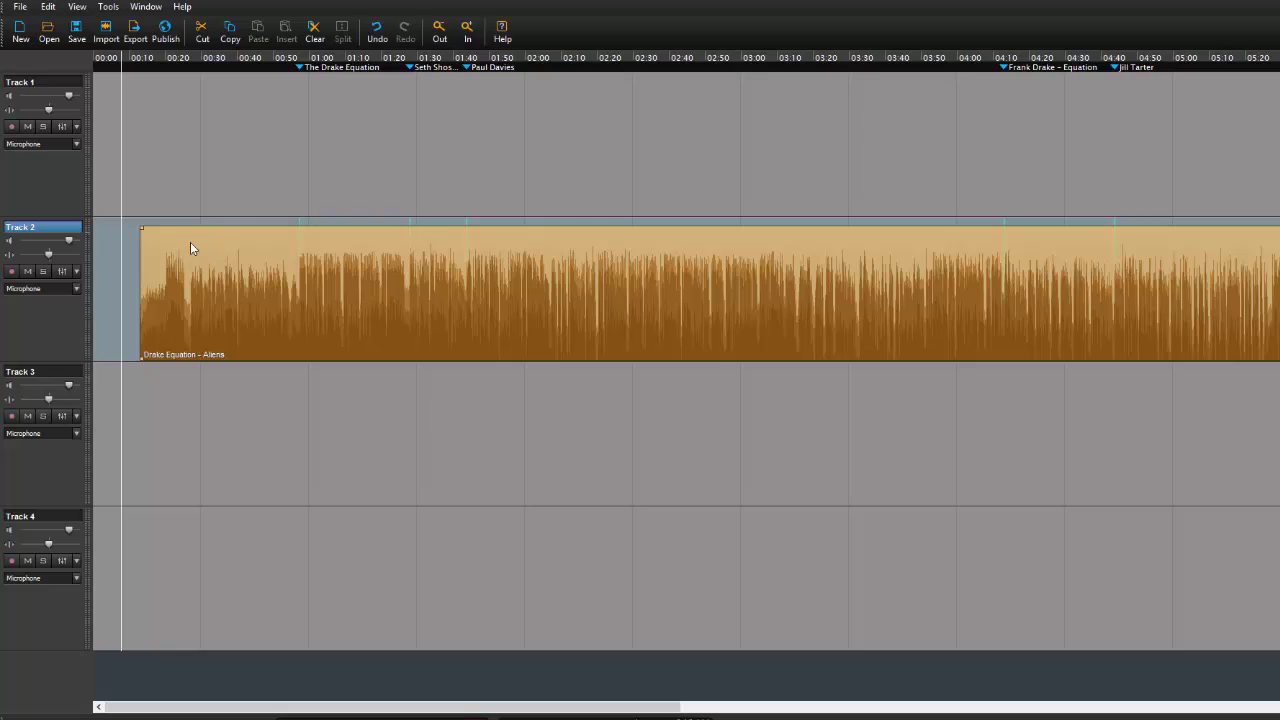
Add a Loudness Meter effect to Track 2 and move its window to the screen centre.
mouse_move(158, 226)
left_click(61, 271)
left_click(145, 243)
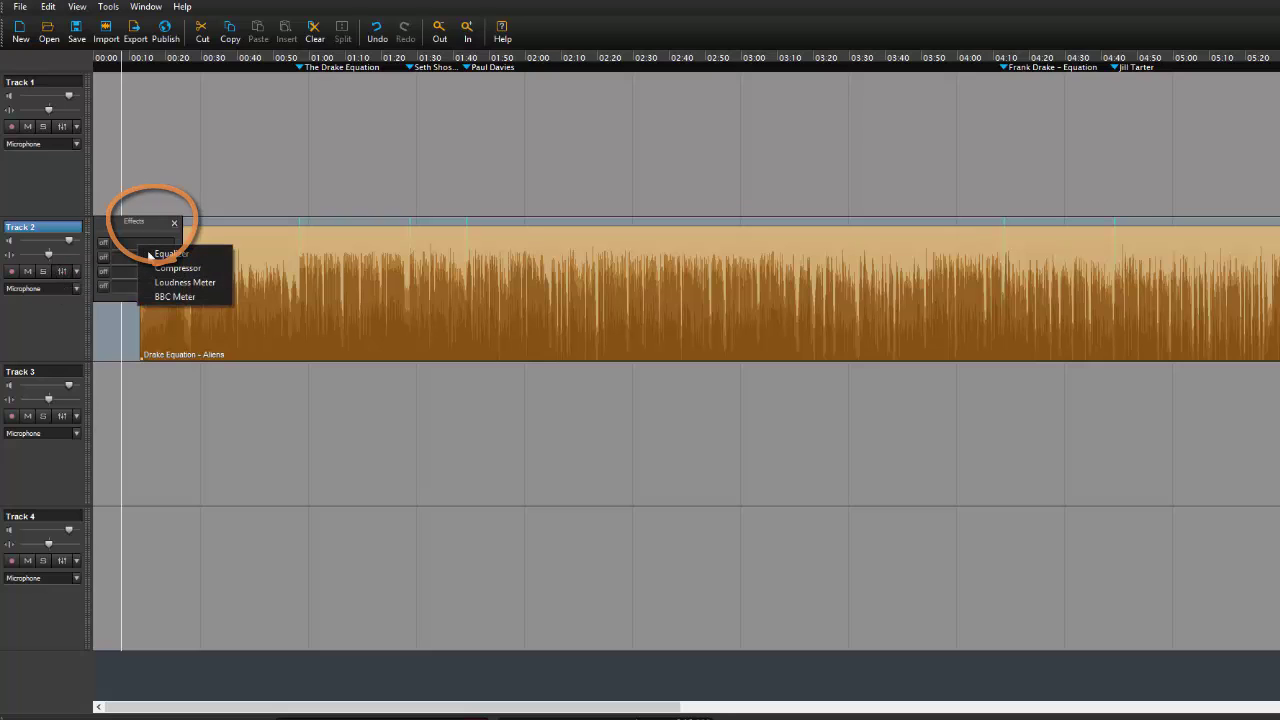
left_click(185, 282)
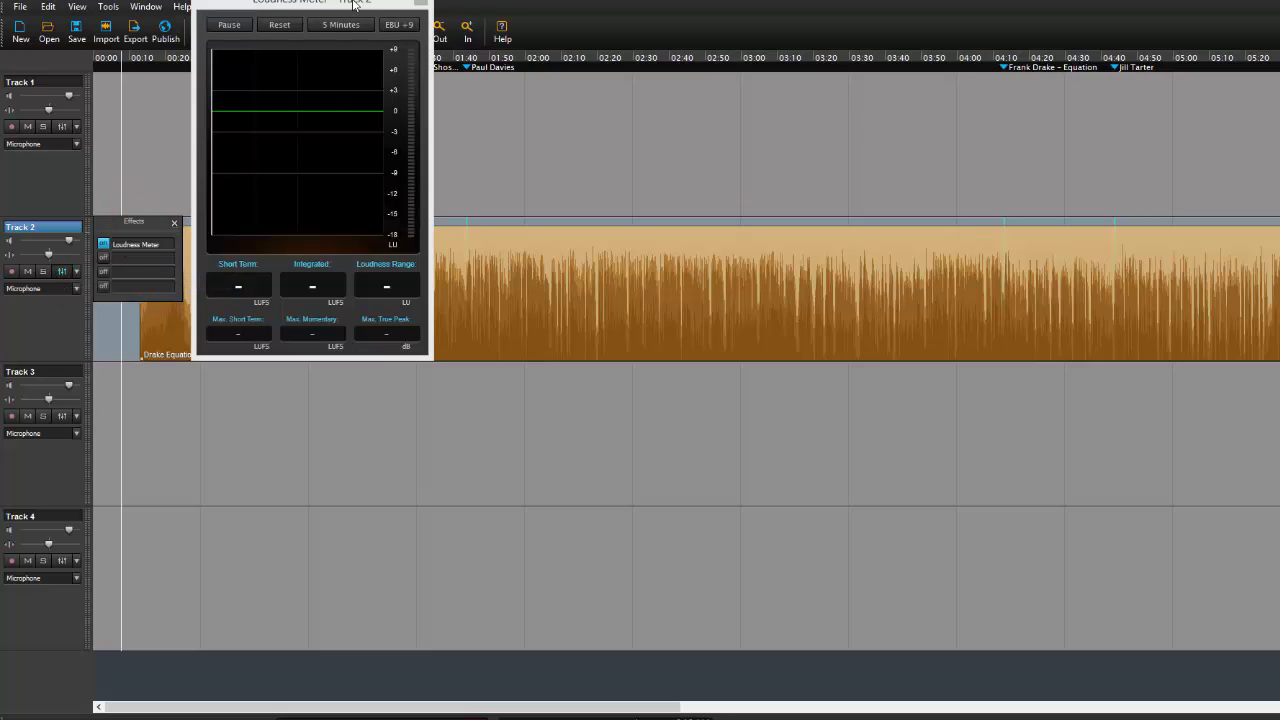
left_click_drag(355, 3, 508, 165)
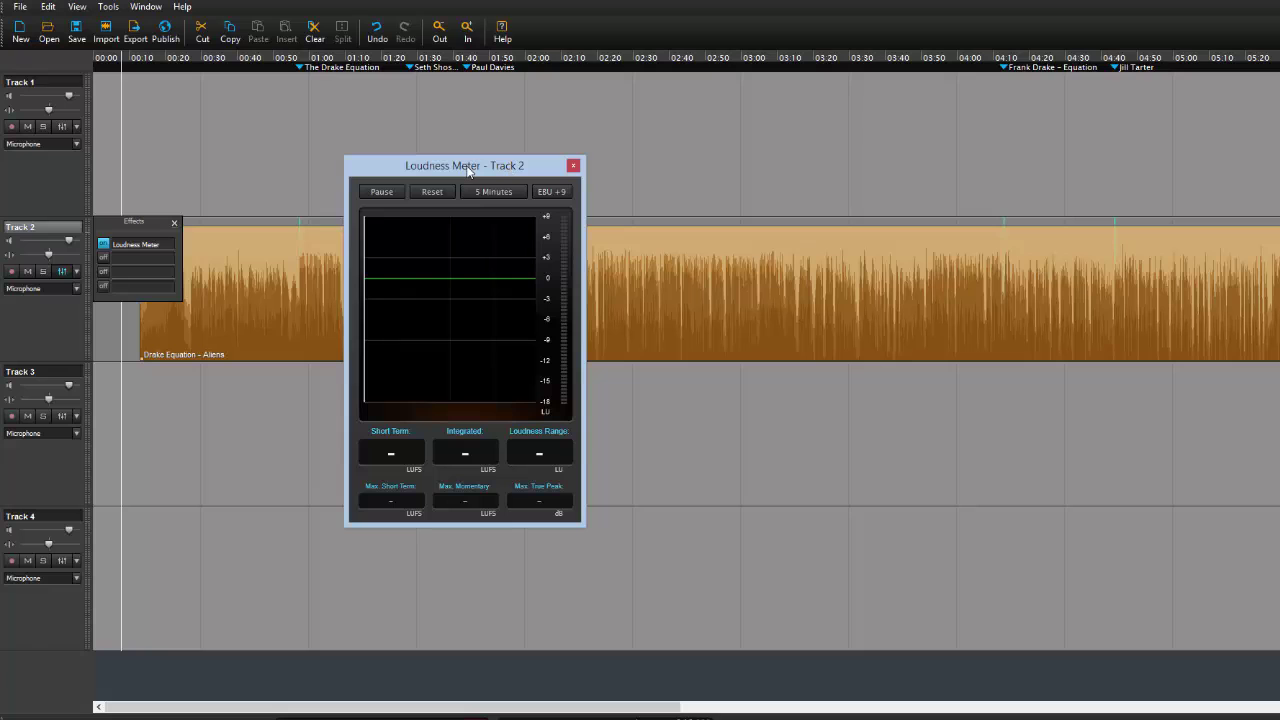